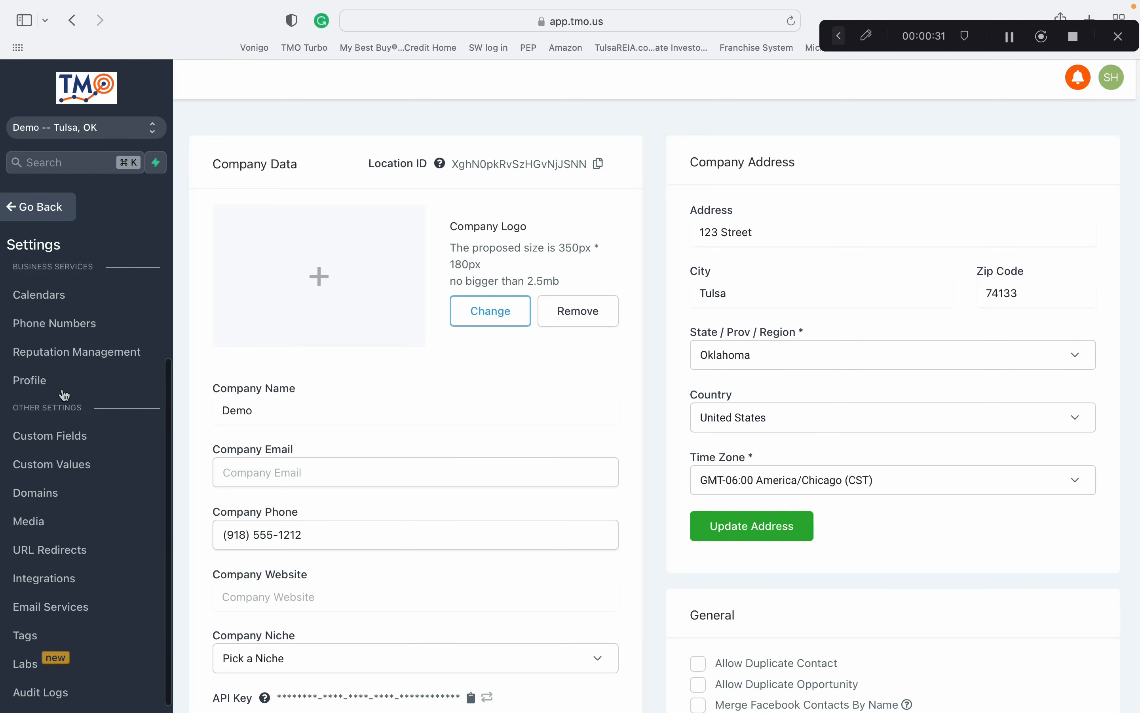
- Open the Integrations settings, view the Google account sign-in page, and look over the available account connections
click(69, 579)
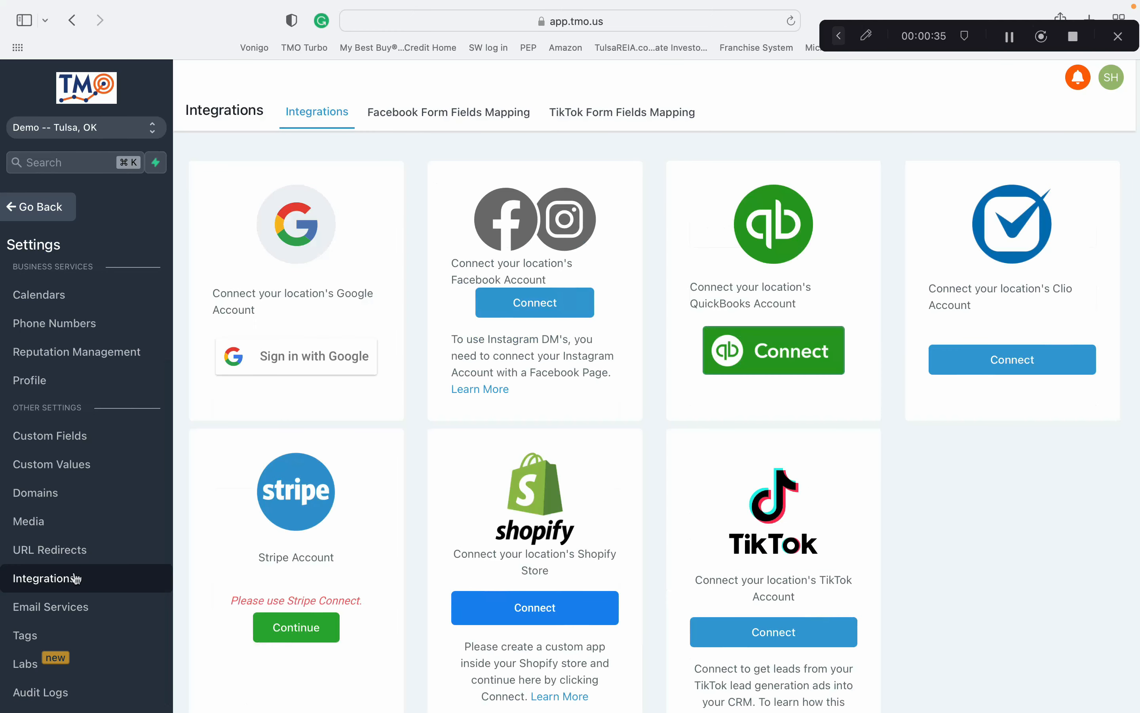
click(282, 361)
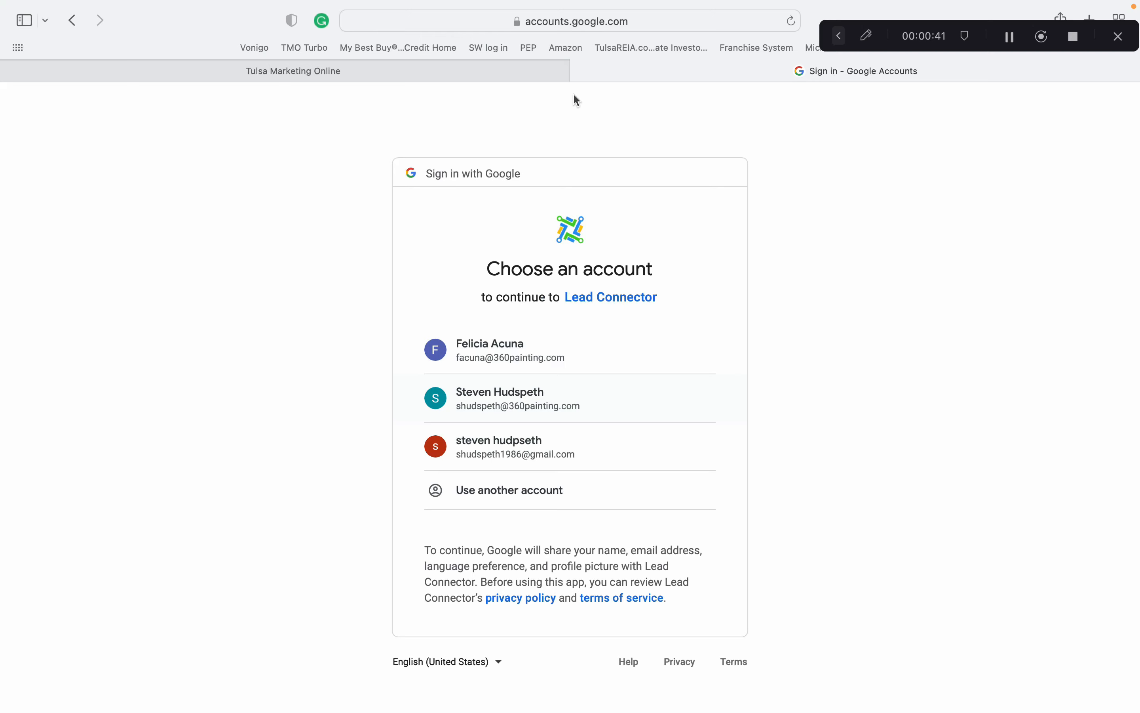
click(580, 72)
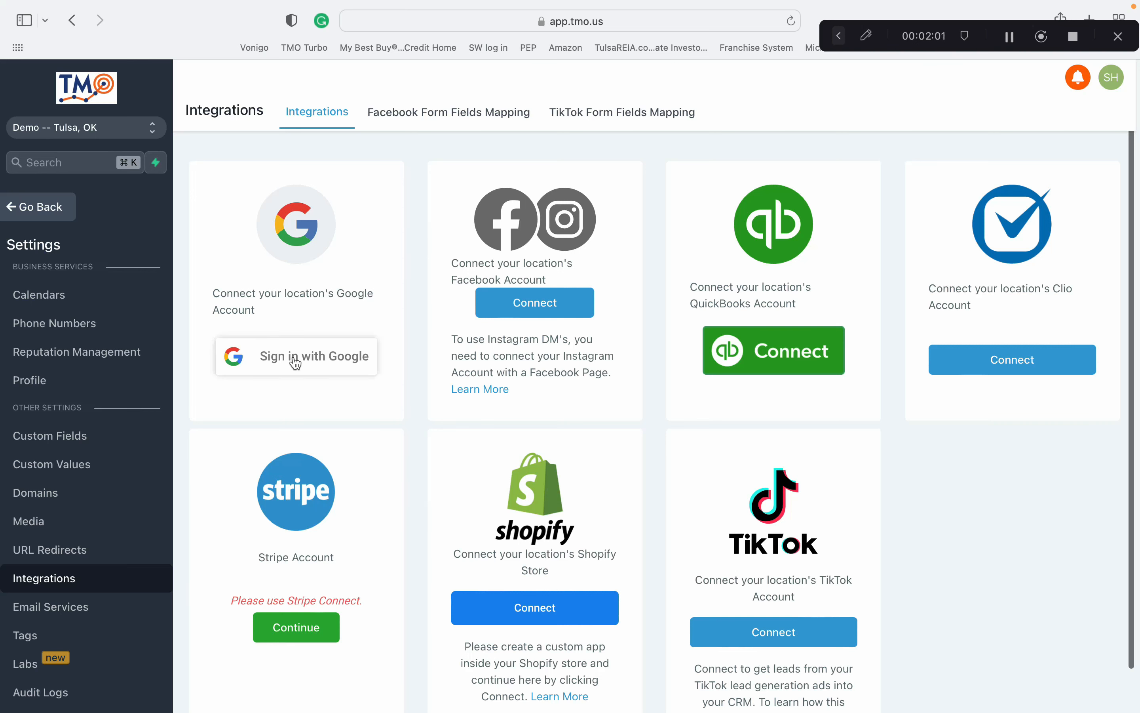
scroll(775, 555, down, 2)
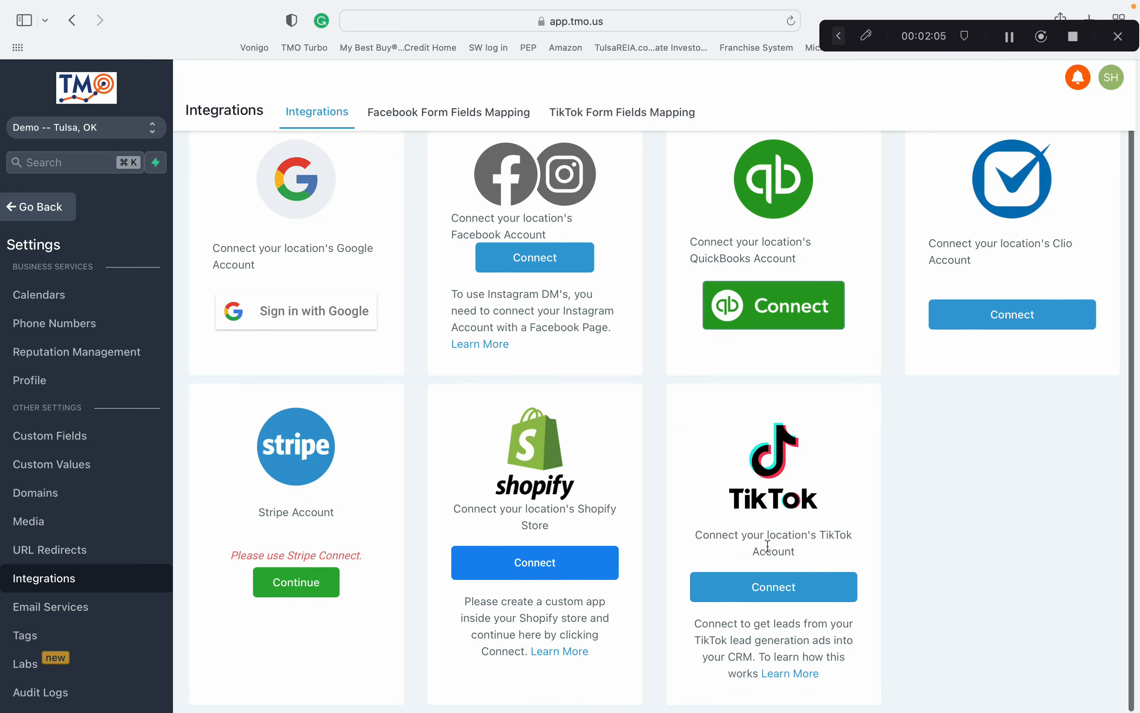
scroll(768, 545, up, 2)
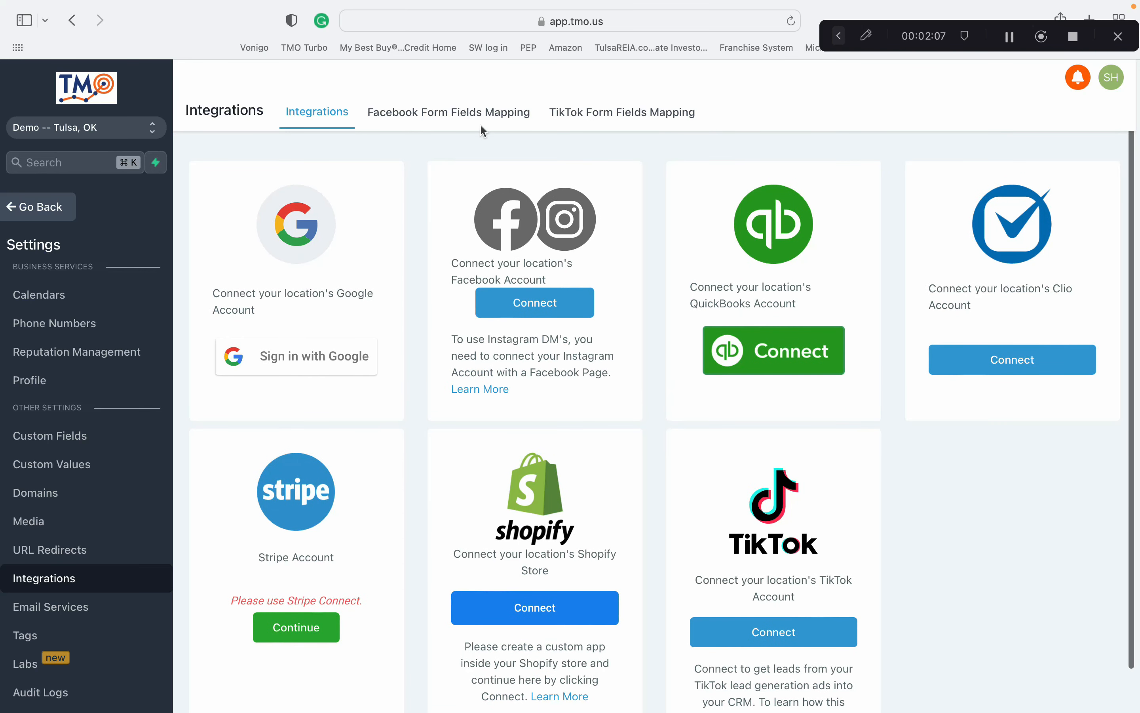
- Look at the Facebook and TikTok form field mapping pages, and return to the list of integrations
click(481, 121)
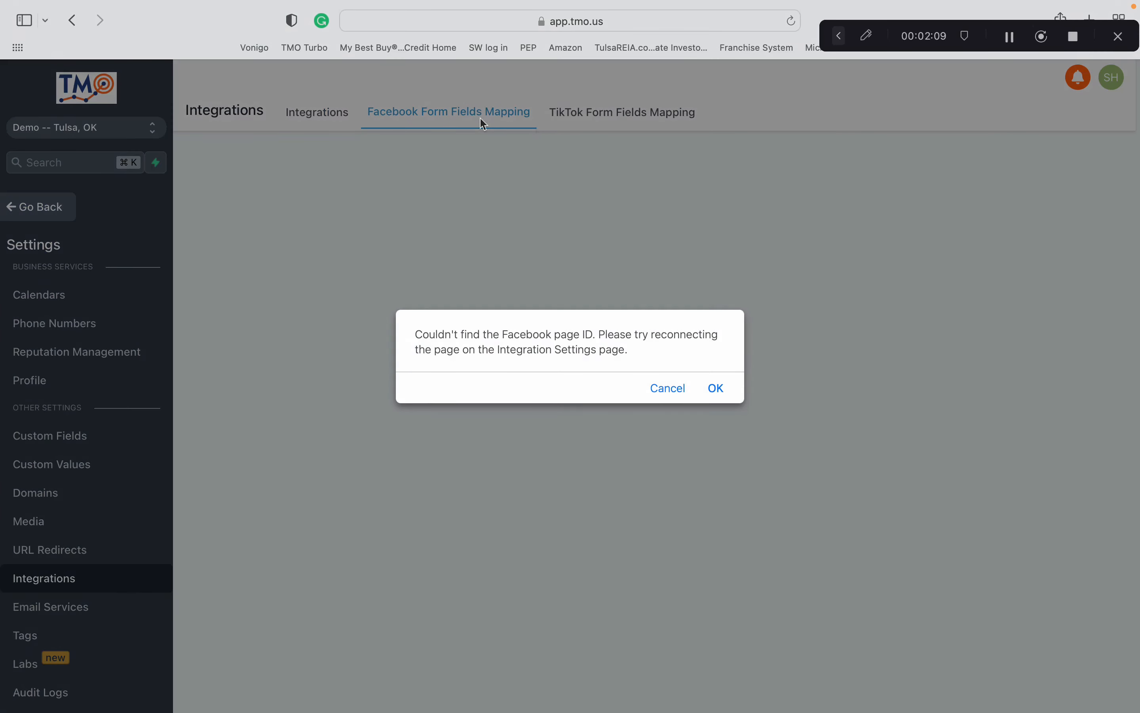
click(676, 392)
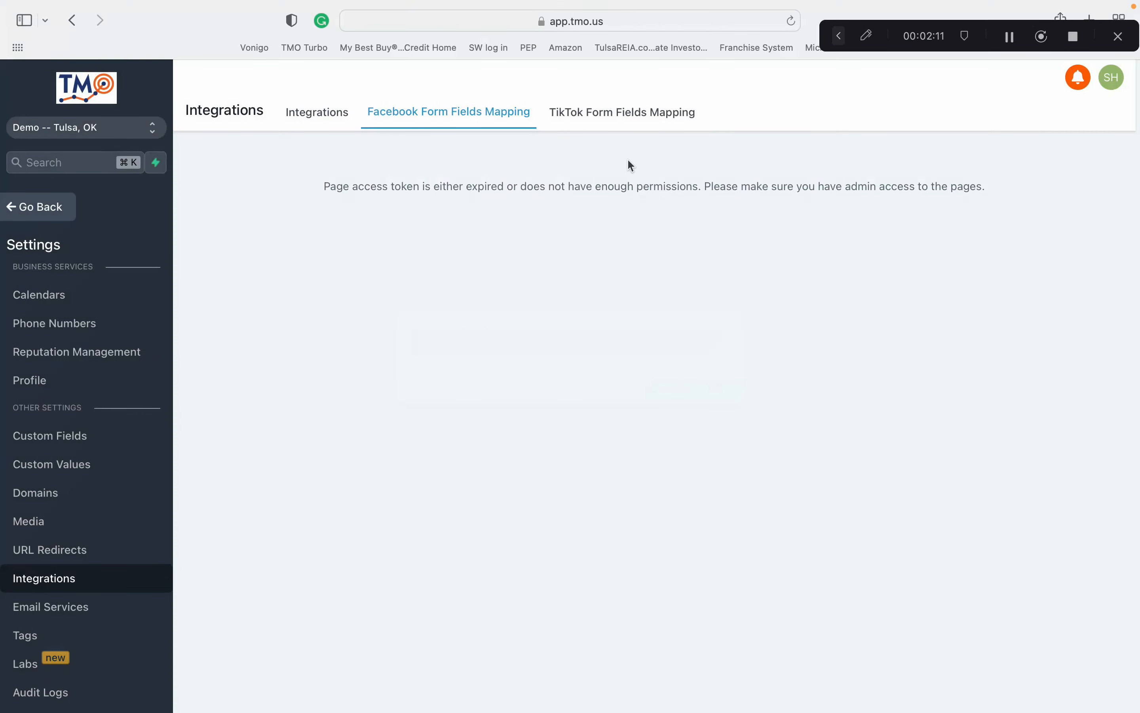
click(626, 113)
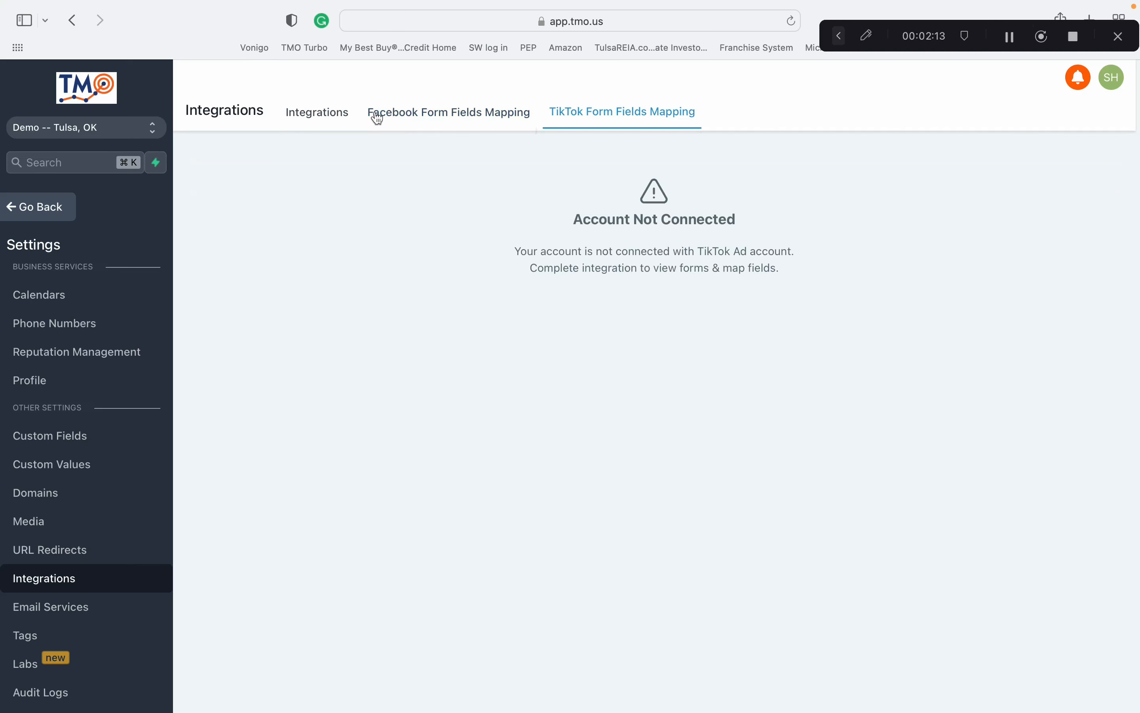
click(345, 114)
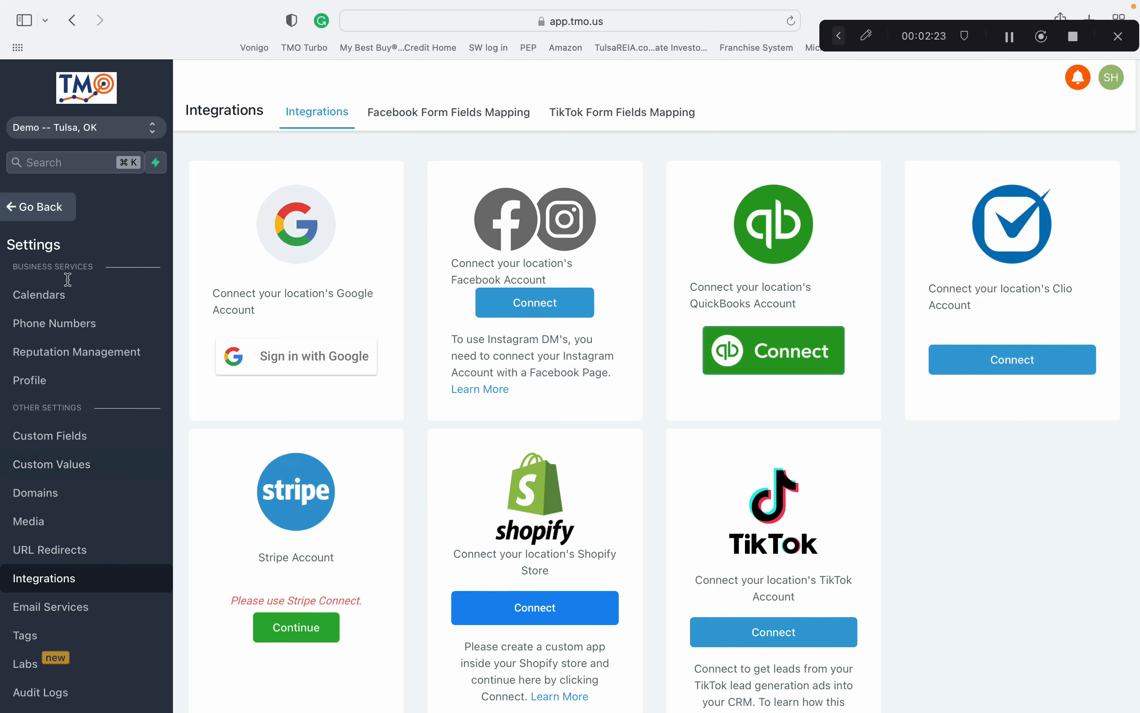
- Open the Calendars settings and enable the estimator calendar group
click(65, 298)
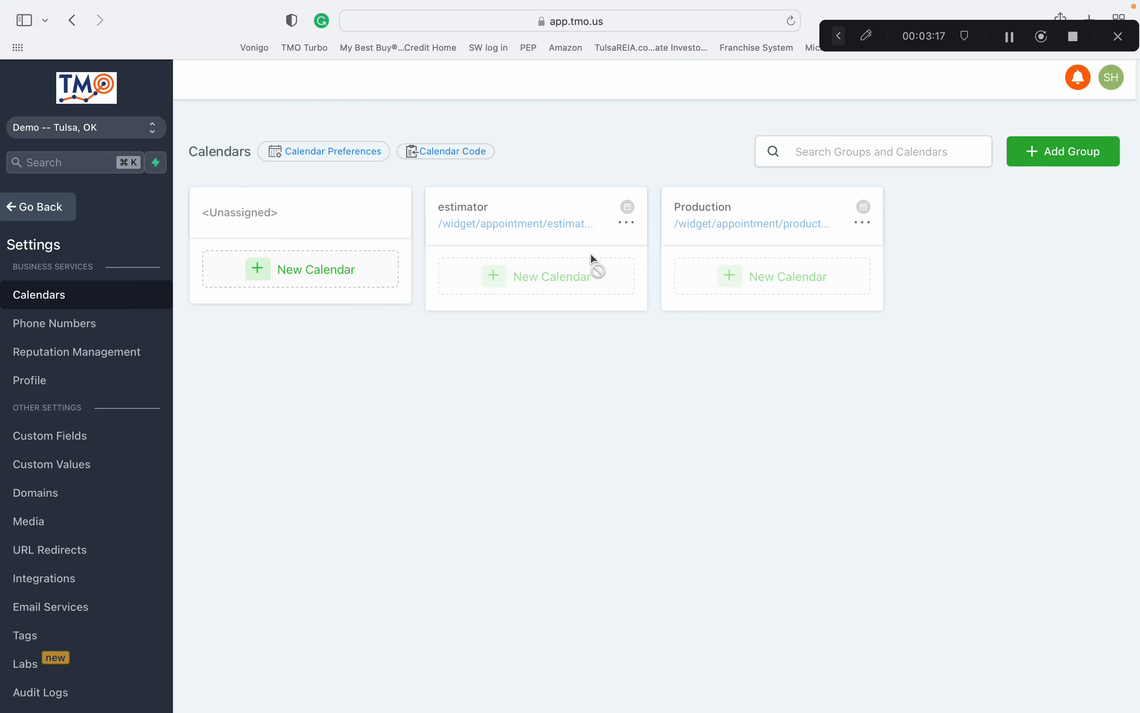
click(630, 229)
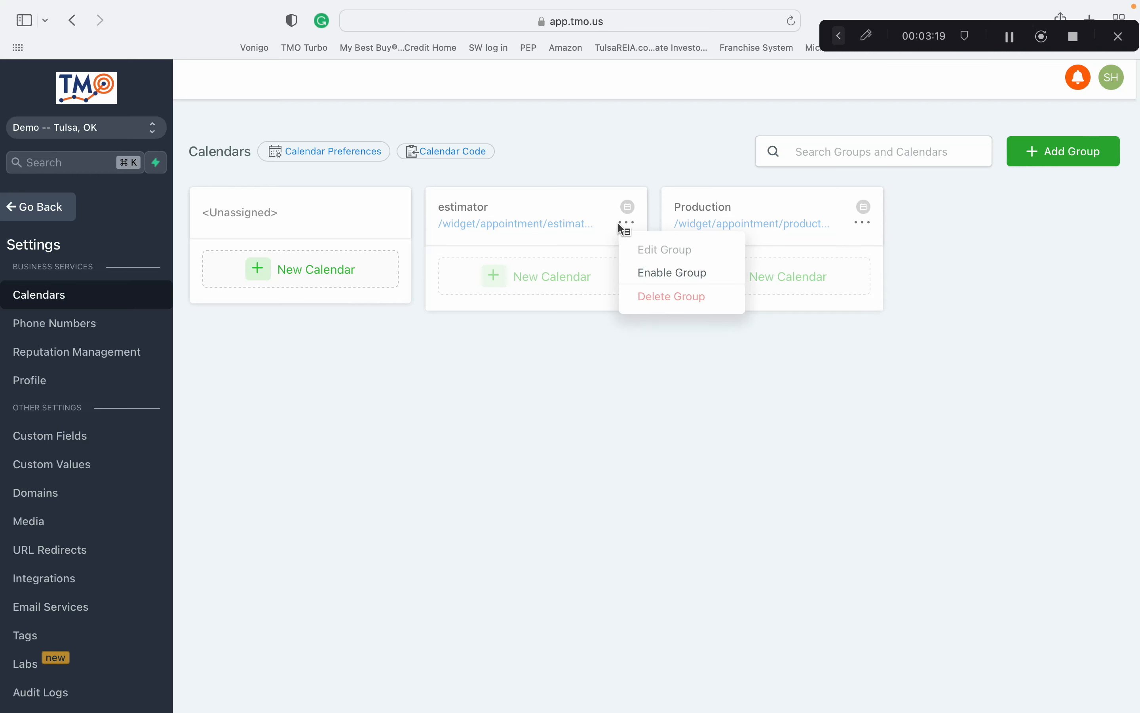
click(672, 272)
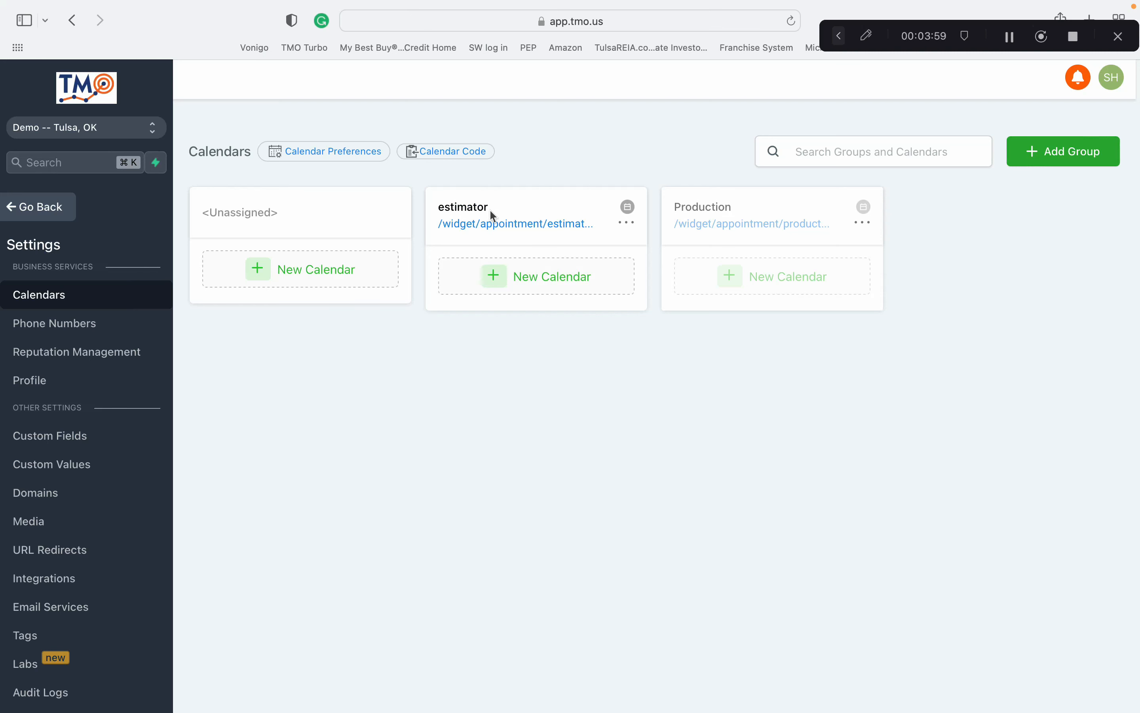
- Start a new calendar named "Tm 1" in the estimator group and add the first available user as its team member
click(564, 279)
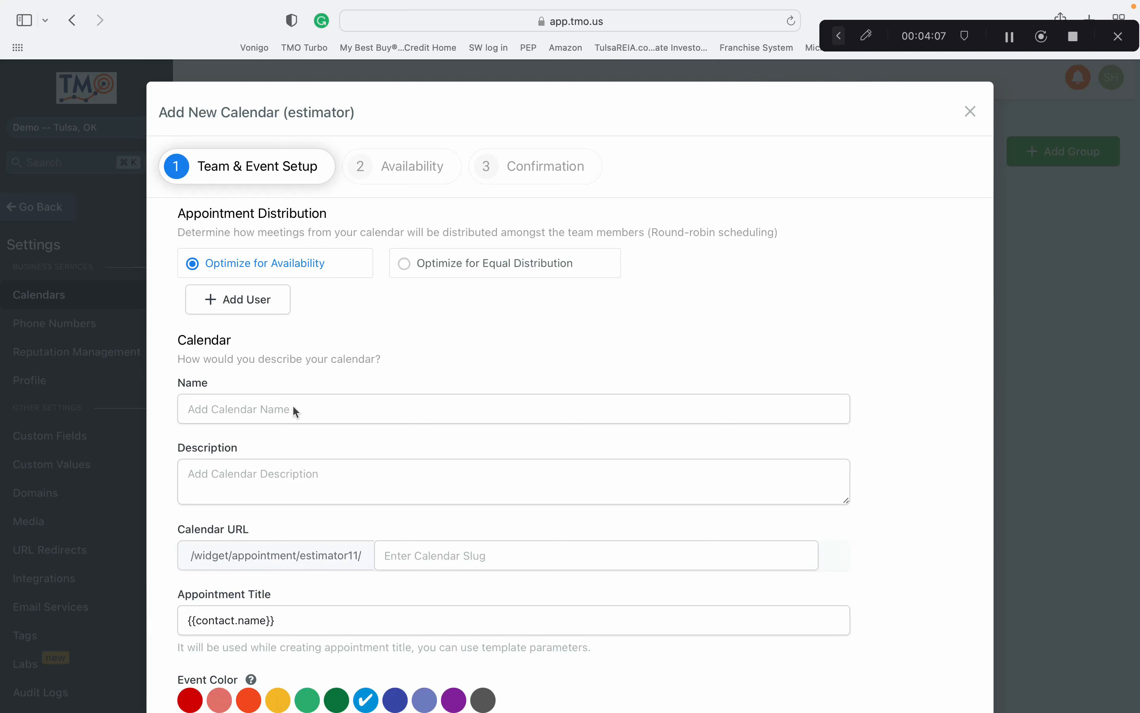
click(292, 409)
text(Tm 1)
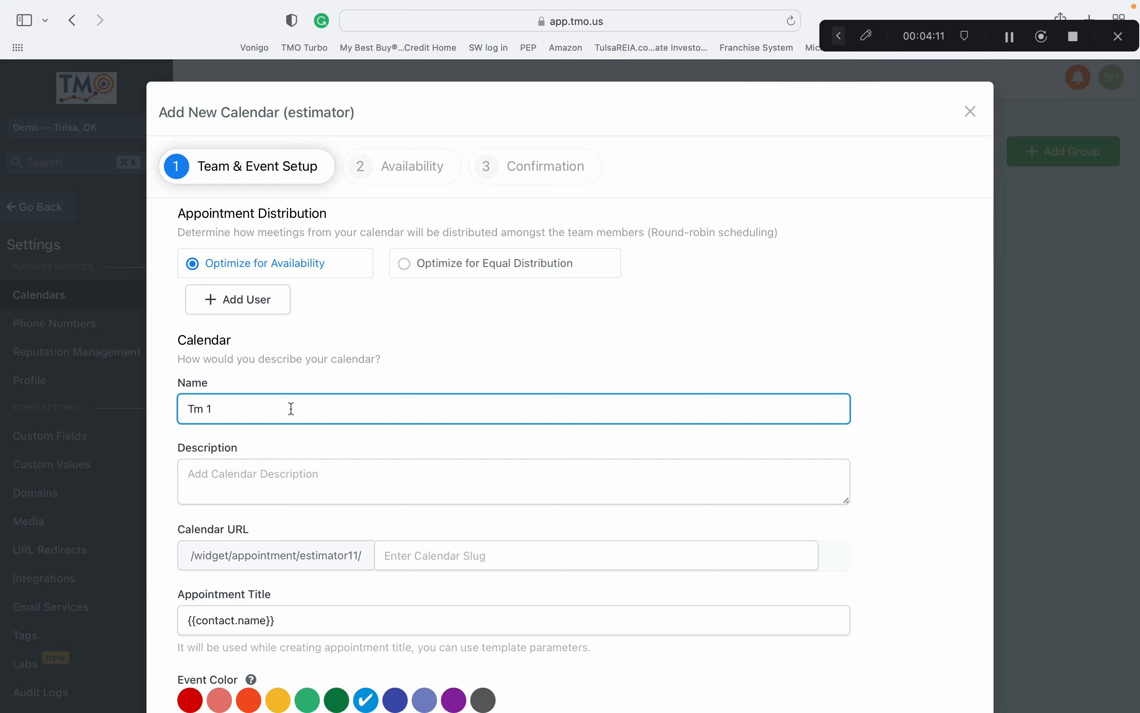
click(279, 303)
click(325, 307)
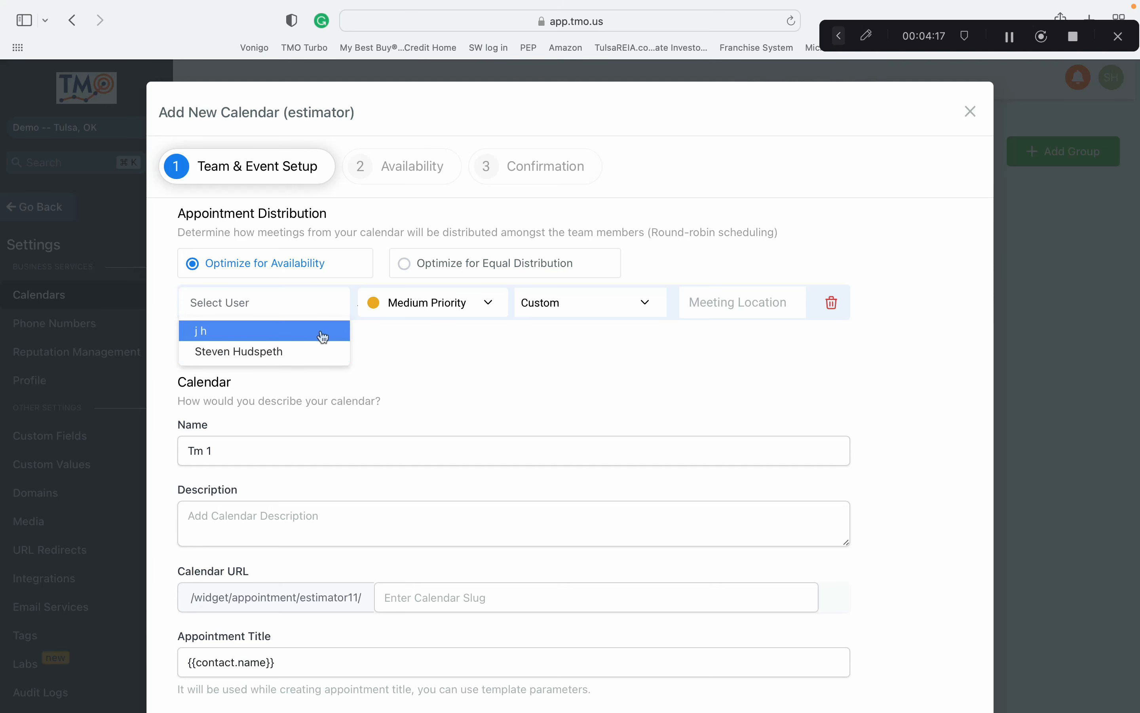
click(322, 333)
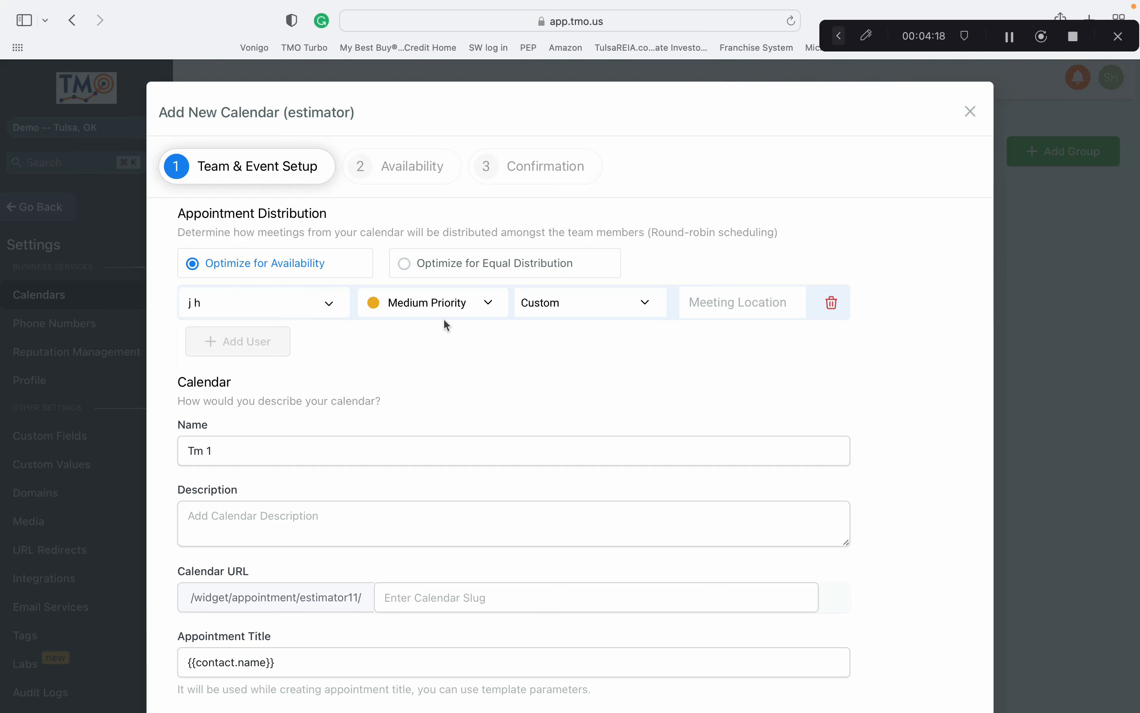
- Look through the priority levels and meeting location types offered for the added team member
click(471, 313)
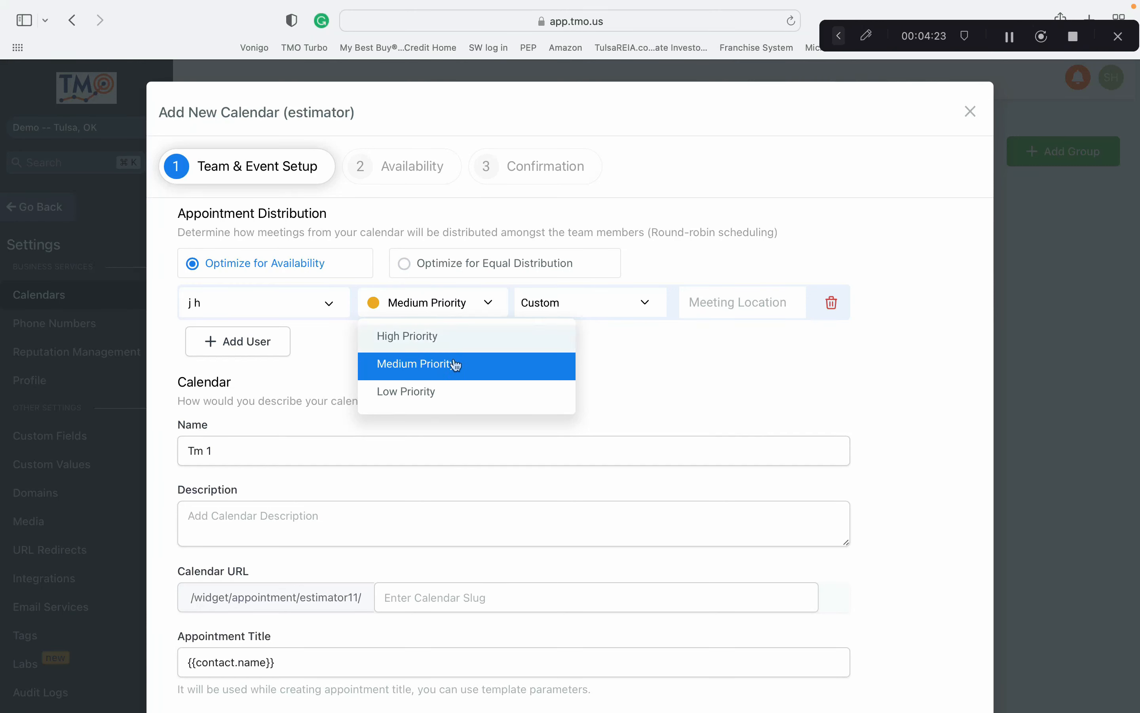
click(582, 331)
click(579, 316)
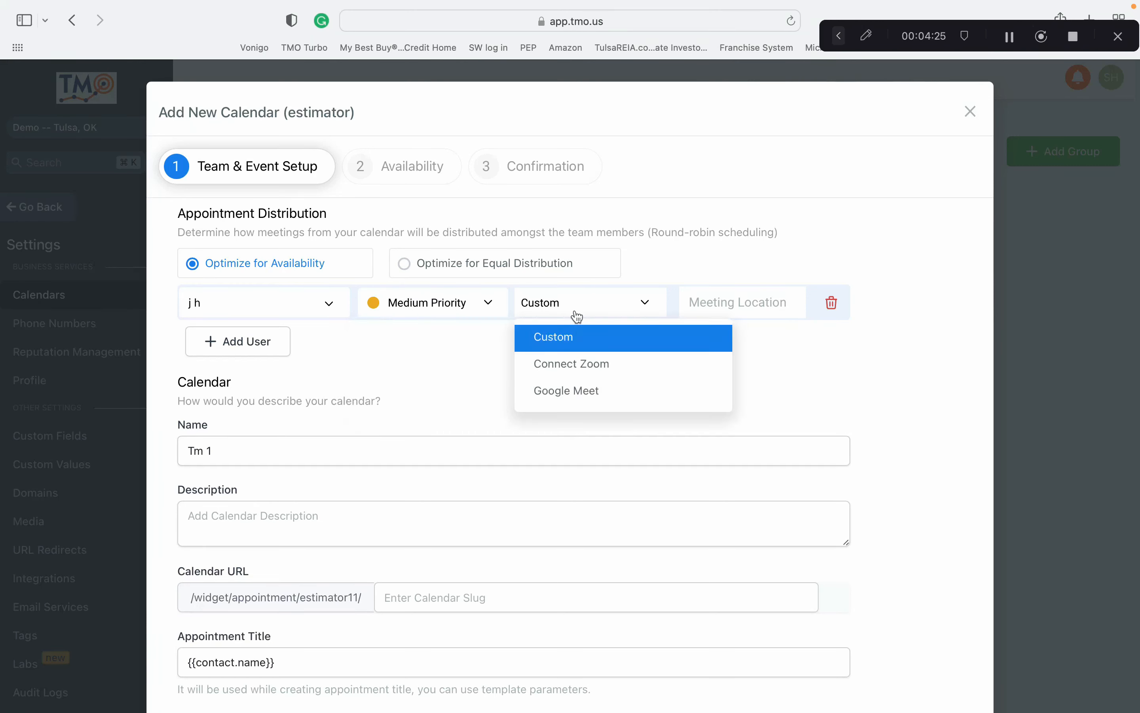
click(472, 378)
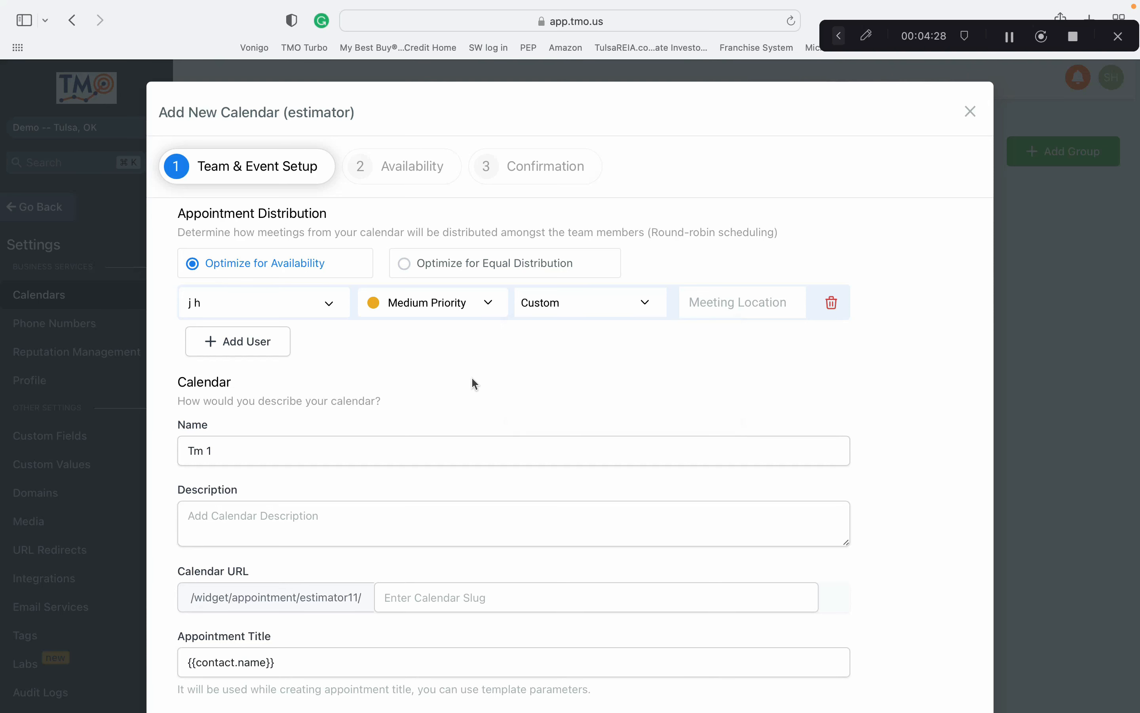
- Try a second team member with Optimize for Equal Distribution, remove that member, and restore Optimize for Availability
click(265, 348)
click(316, 340)
click(303, 367)
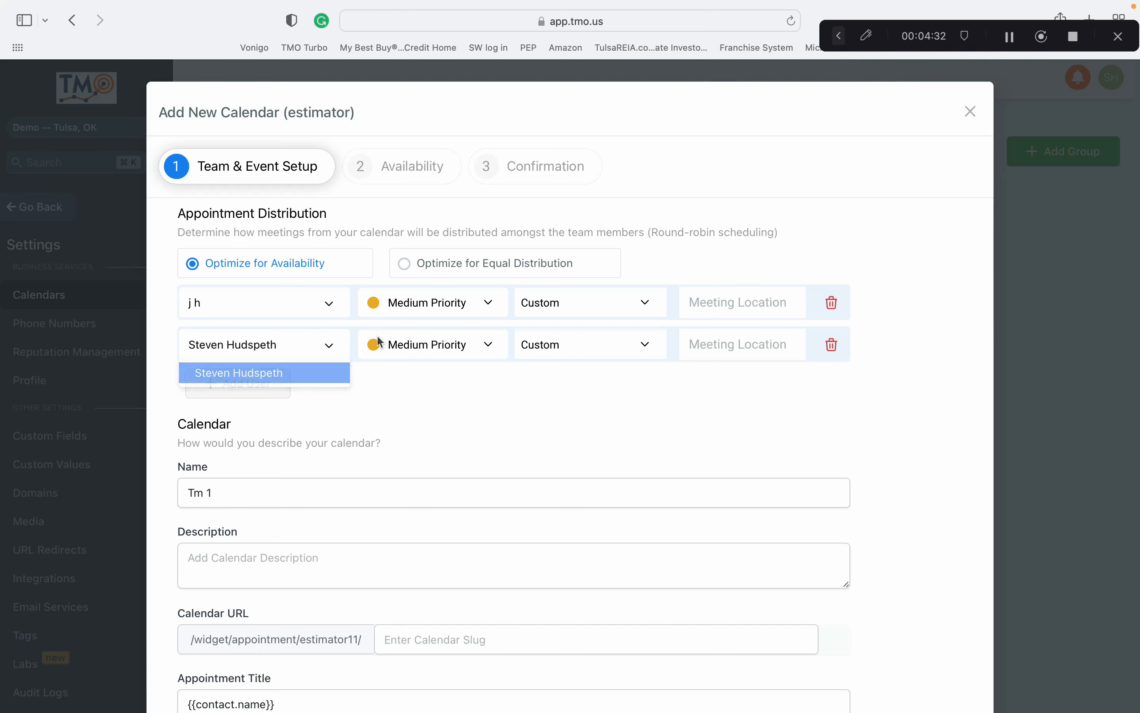
click(423, 269)
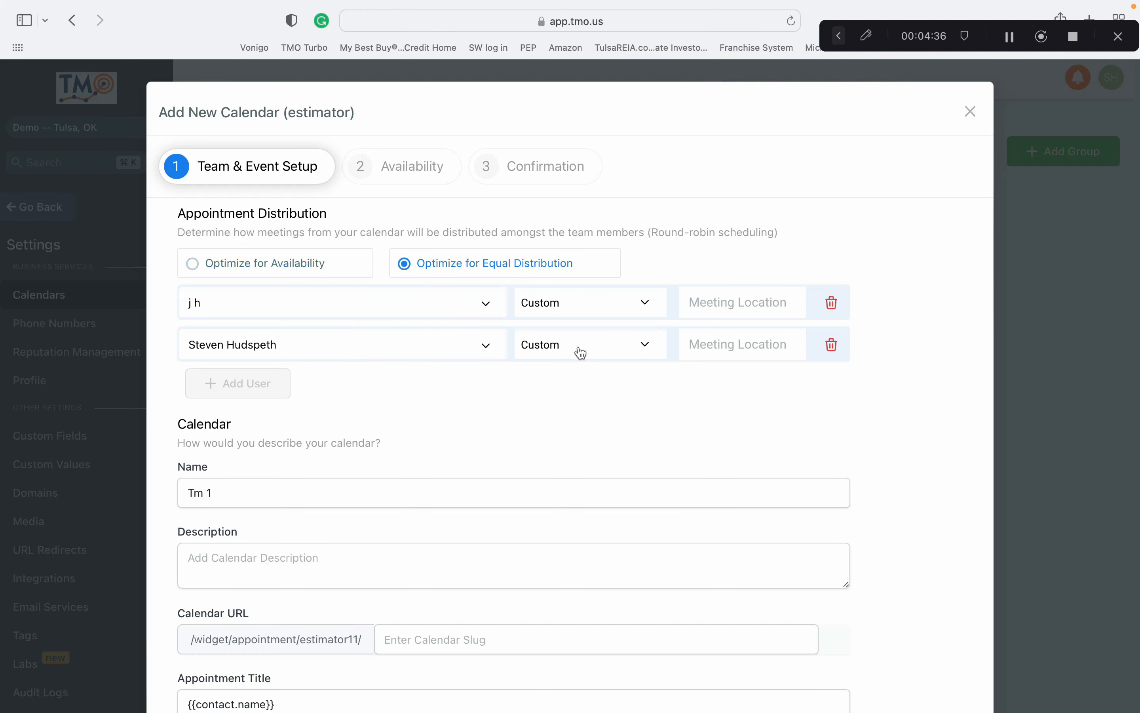
click(833, 346)
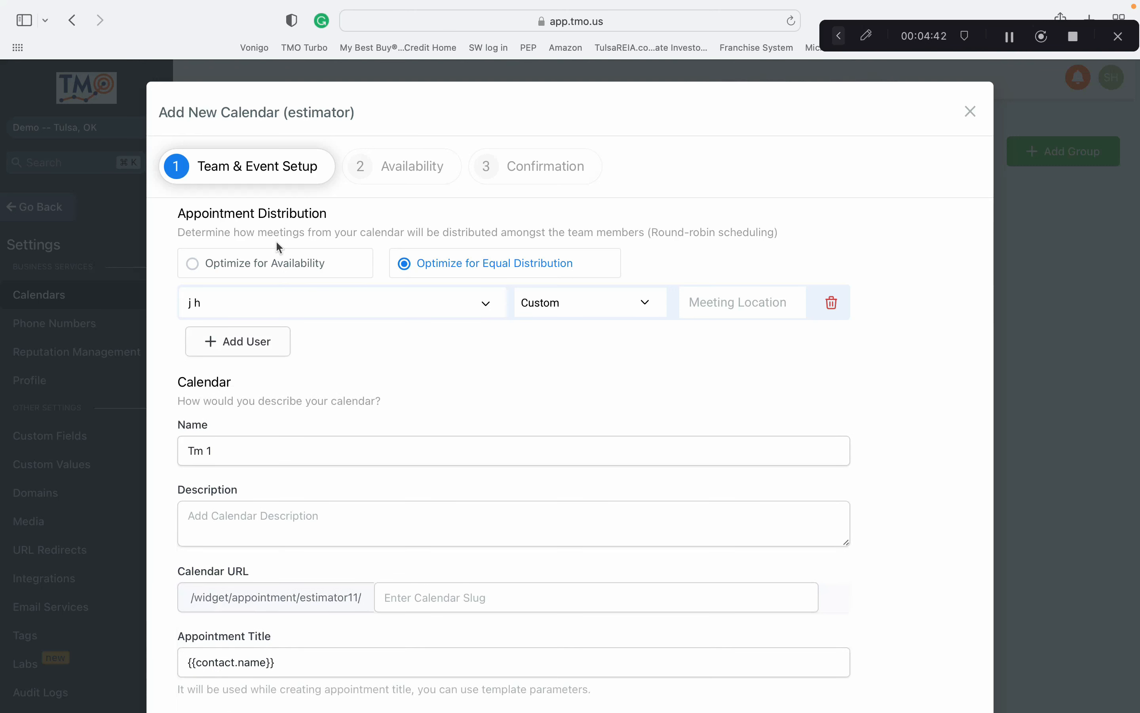
click(273, 263)
- Enter "estiamte" as the calendar description and "tma" as the calendar URL slug
scroll(487, 367, down, 3)
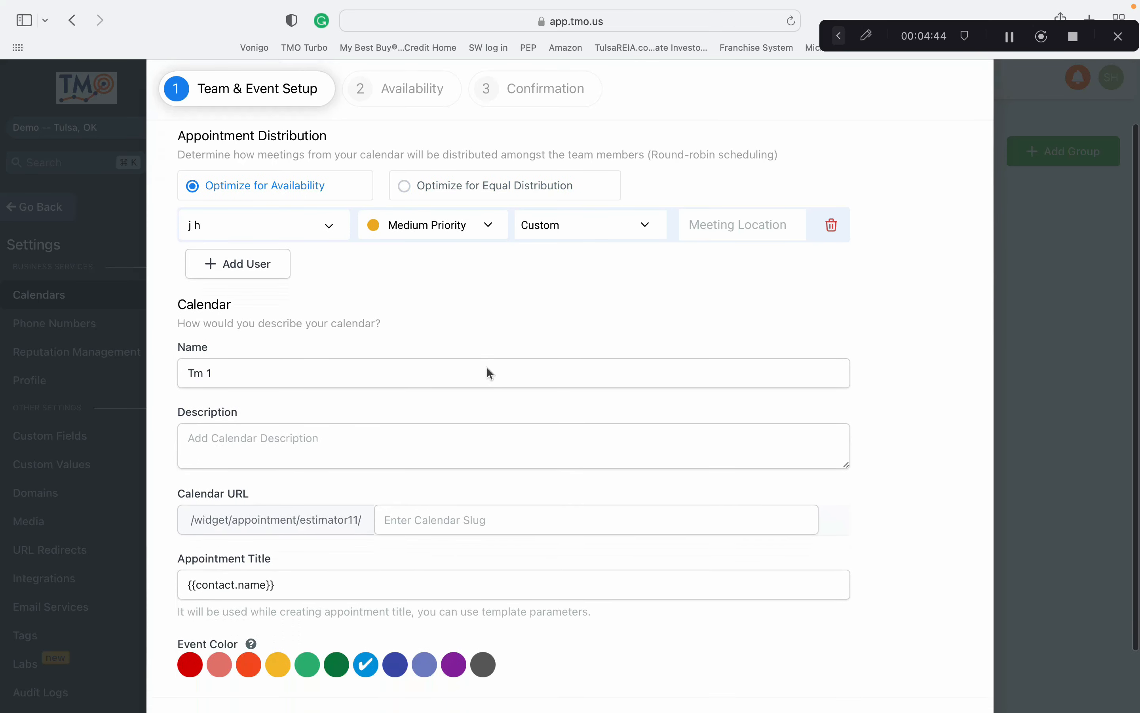
click(304, 405)
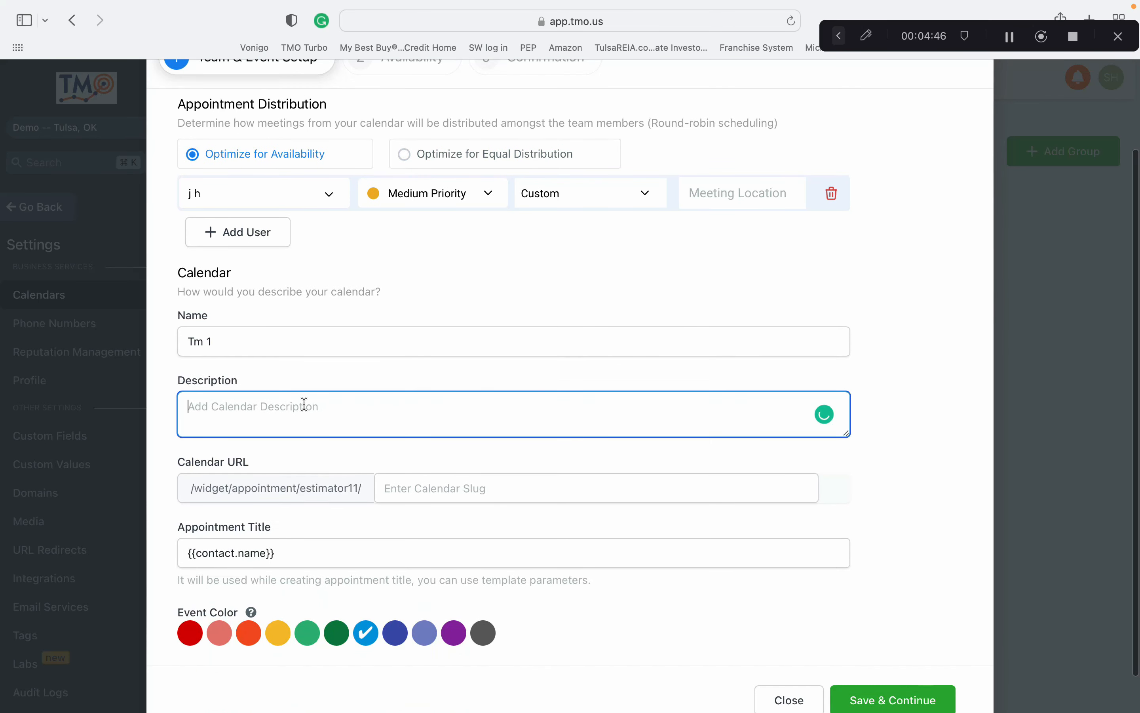
text(estiamte)
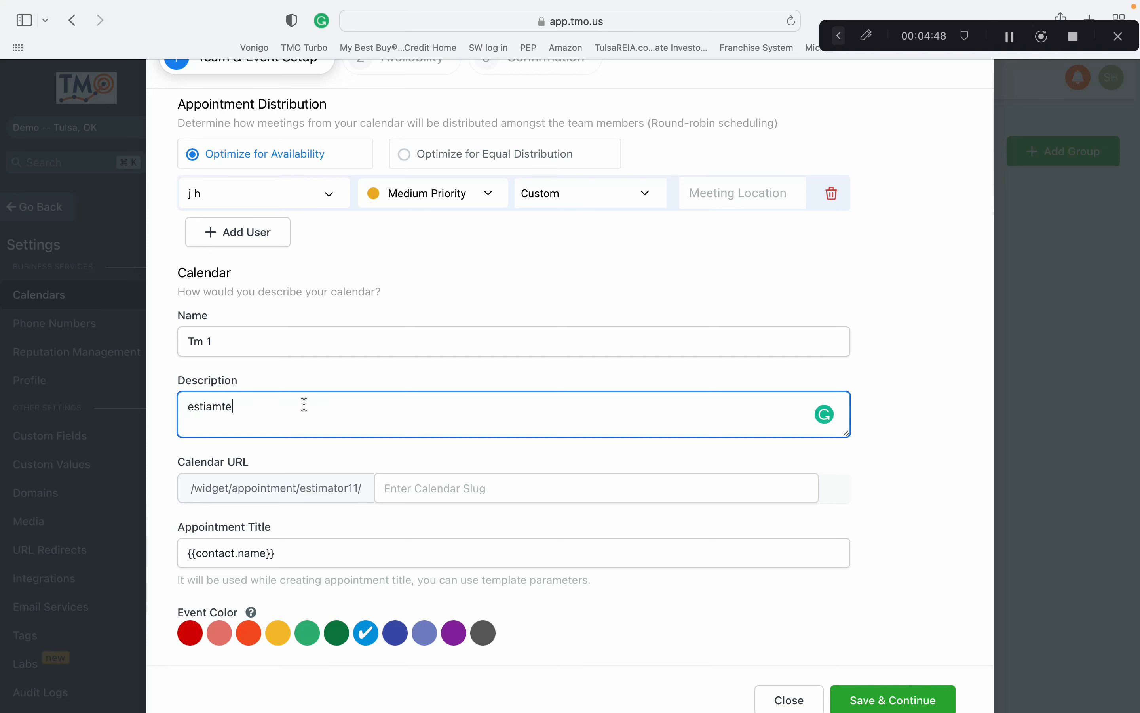
key(Tab)
text(tma)
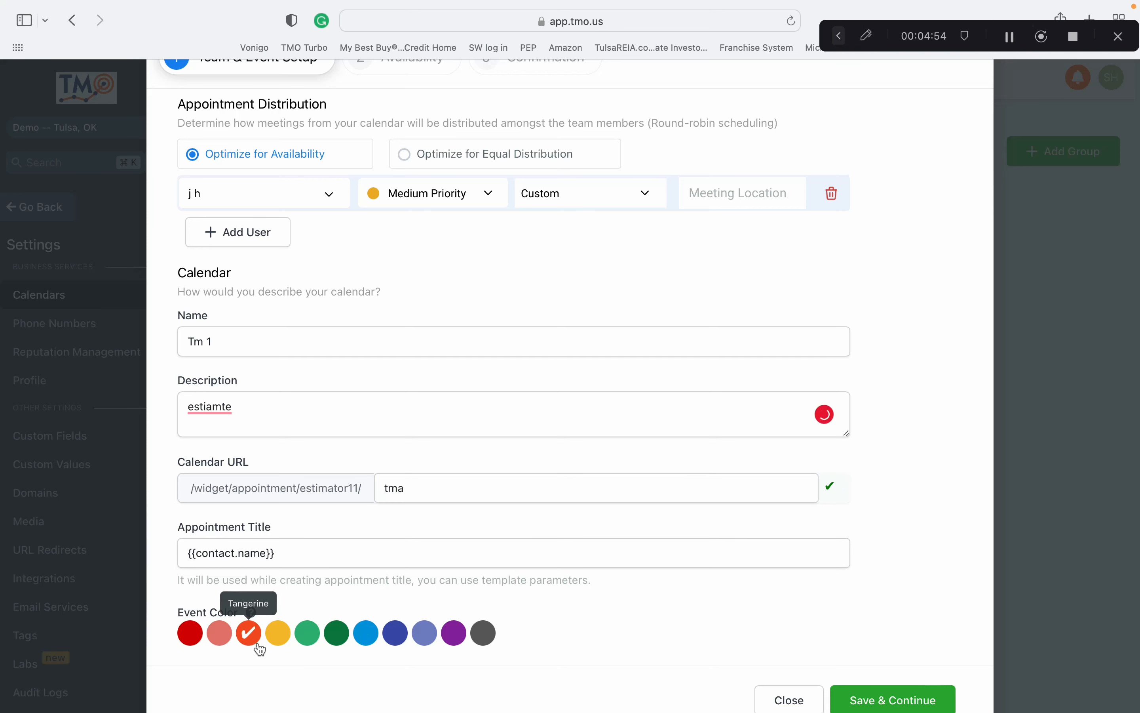
- Choose the dark green event color and save the team and event setup to continue to availability
click(332, 646)
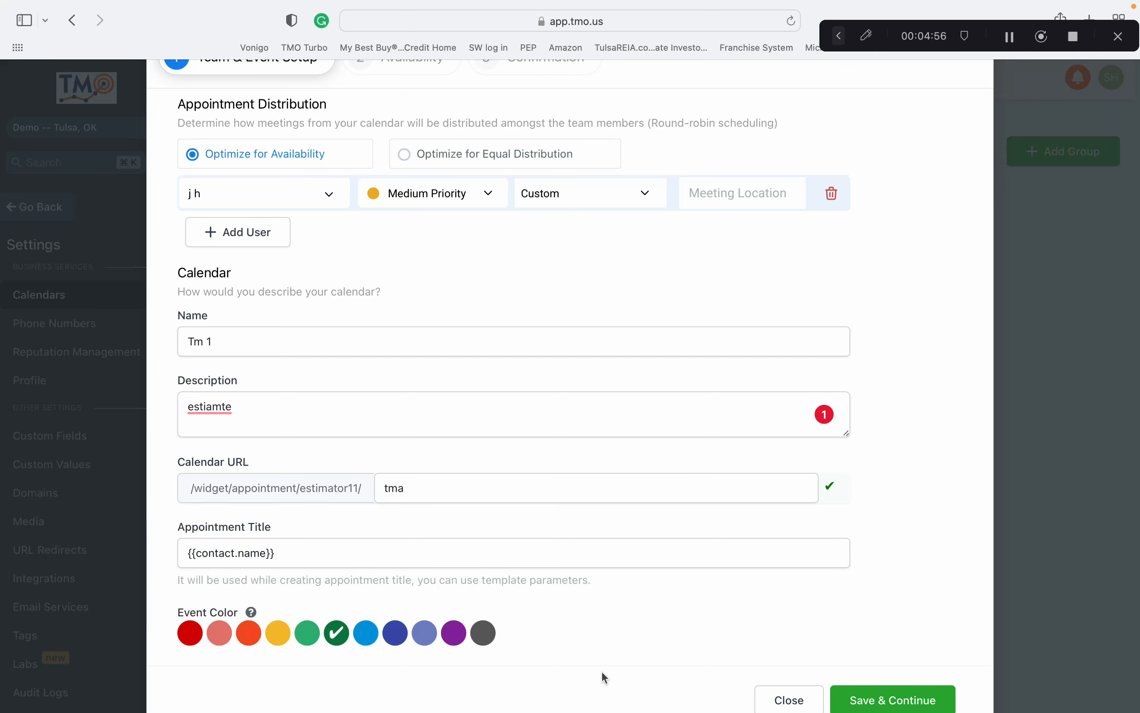
click(875, 702)
scroll(534, 282, up, 3)
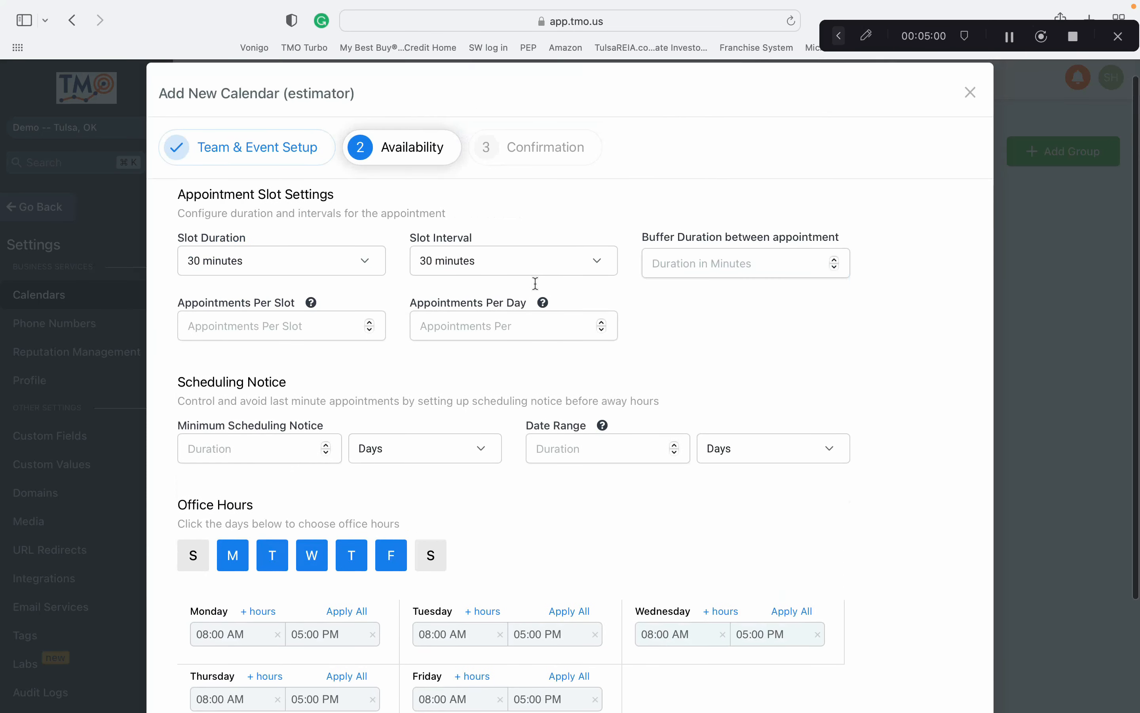
- Set the appointment slot duration to 1 hour and the slot interval to 45 minutes
click(331, 283)
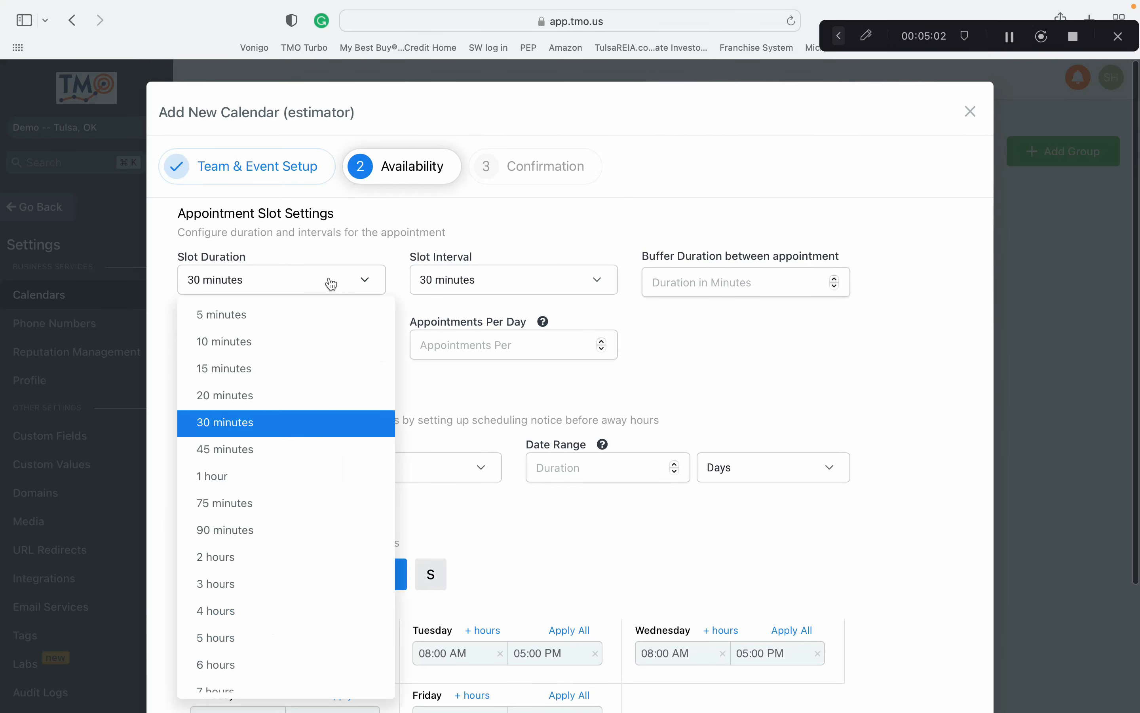
click(306, 473)
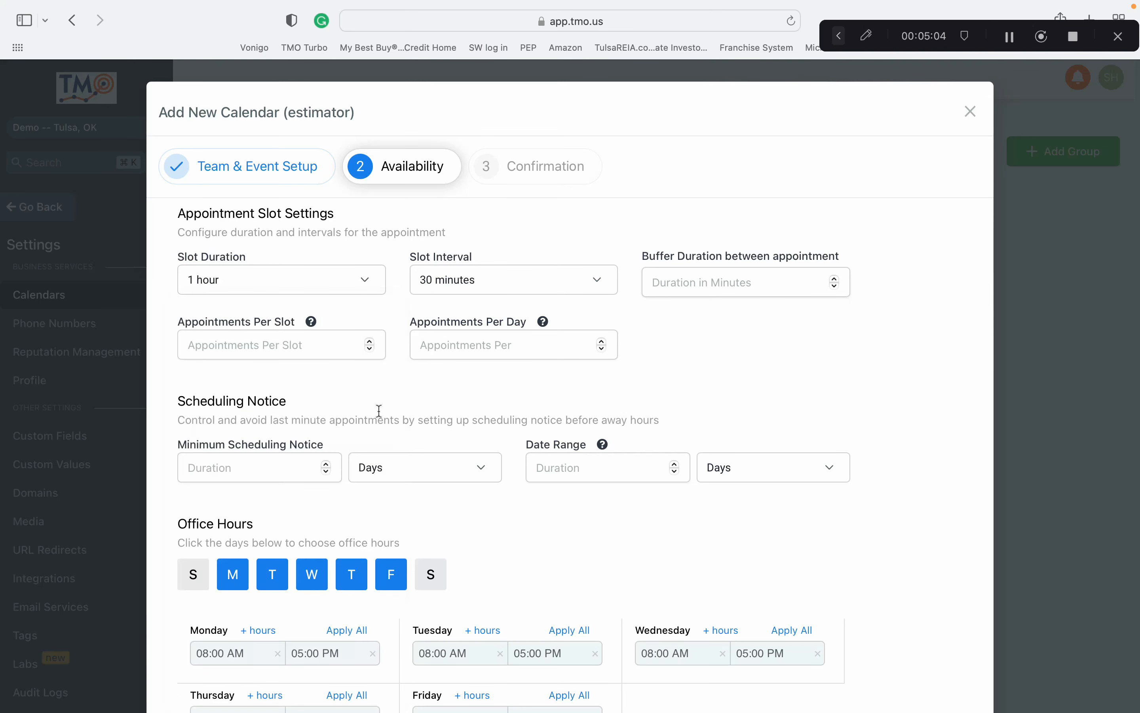
click(524, 299)
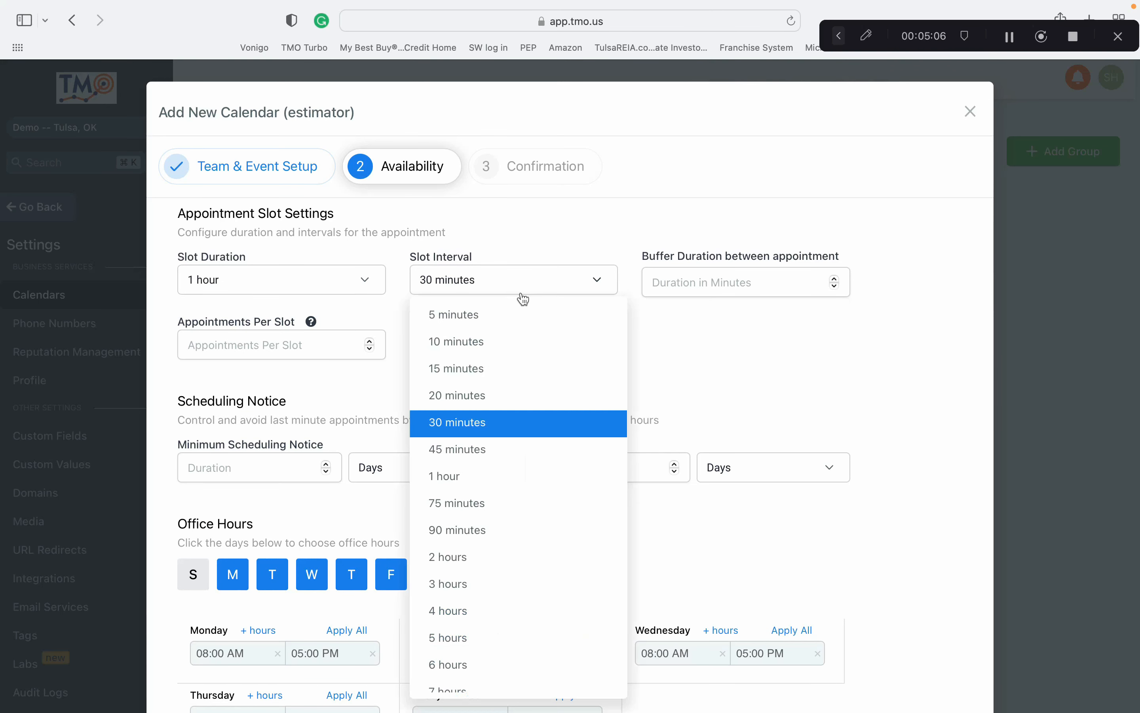
click(489, 451)
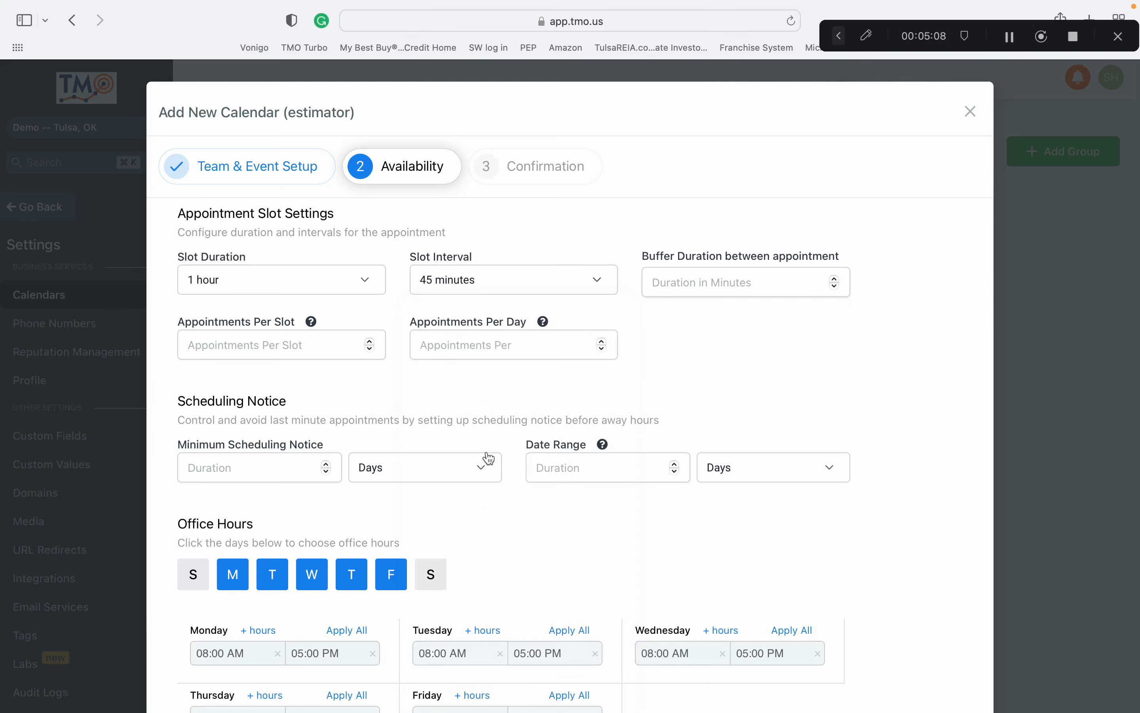
- Set the appointment slot duration to 30 minutes and the slot interval to 5 minutes
click(357, 291)
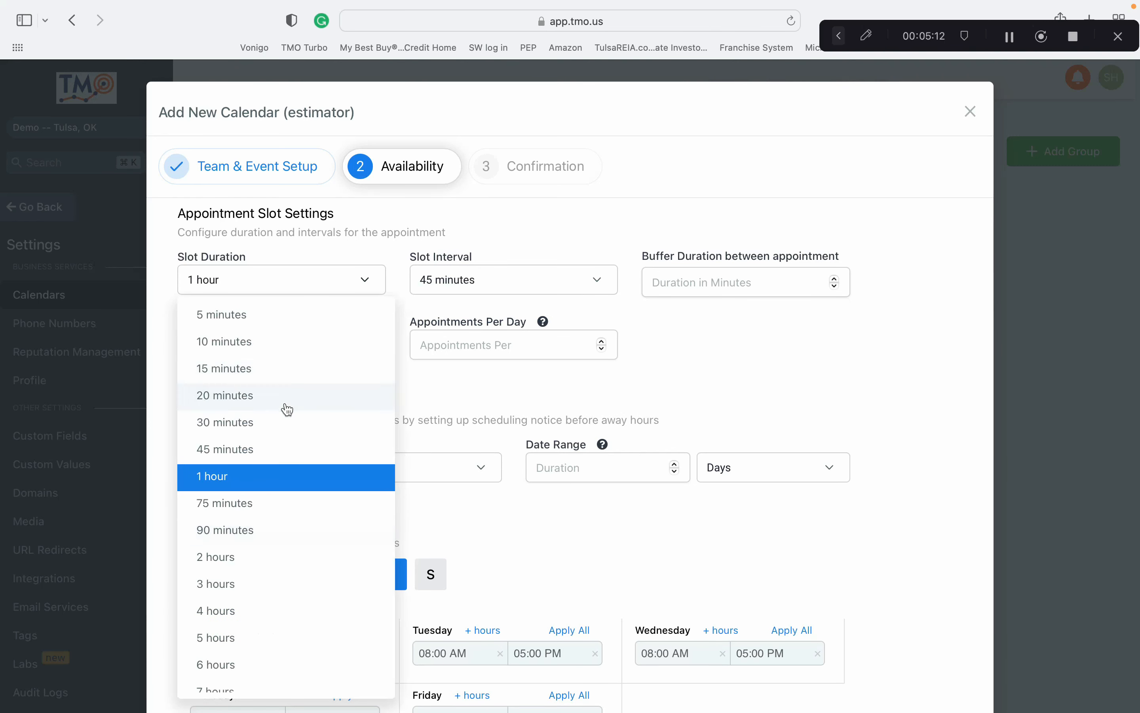
click(287, 423)
double_click(469, 297)
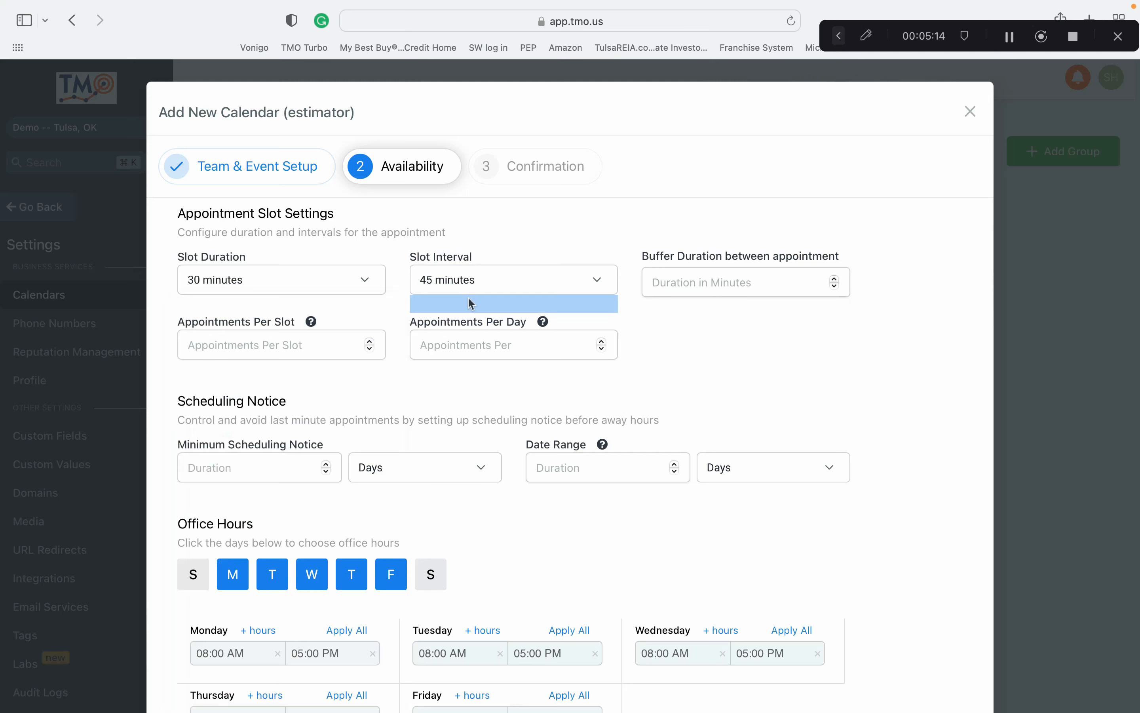
click(487, 292)
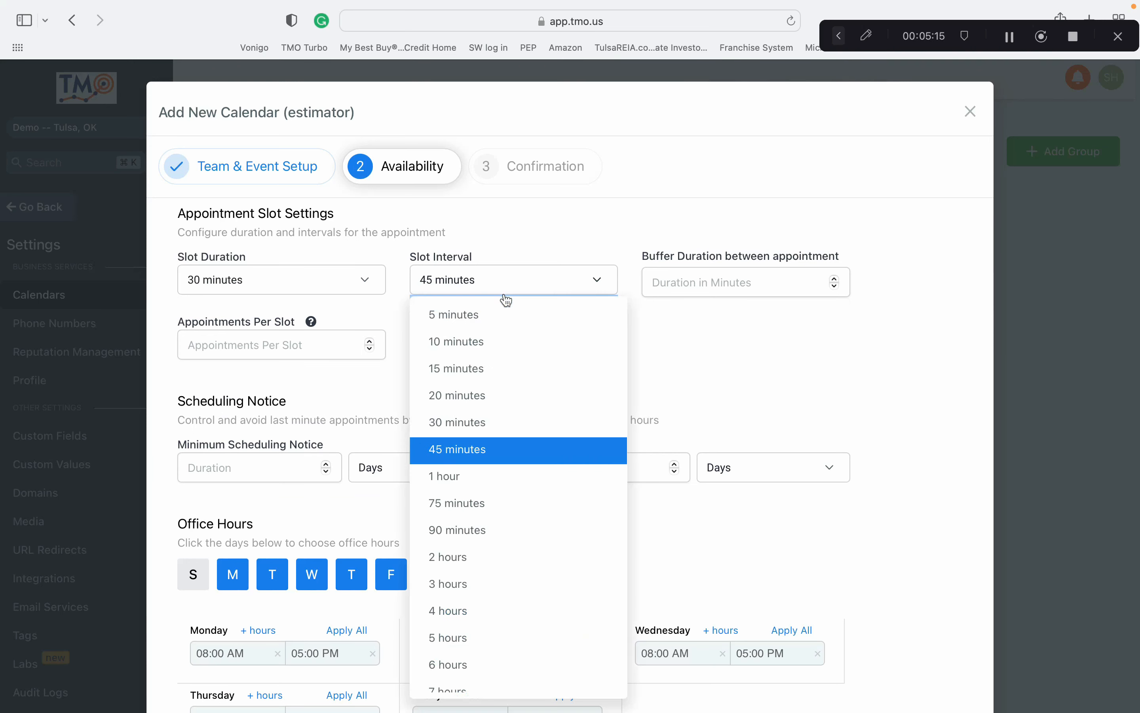
click(550, 328)
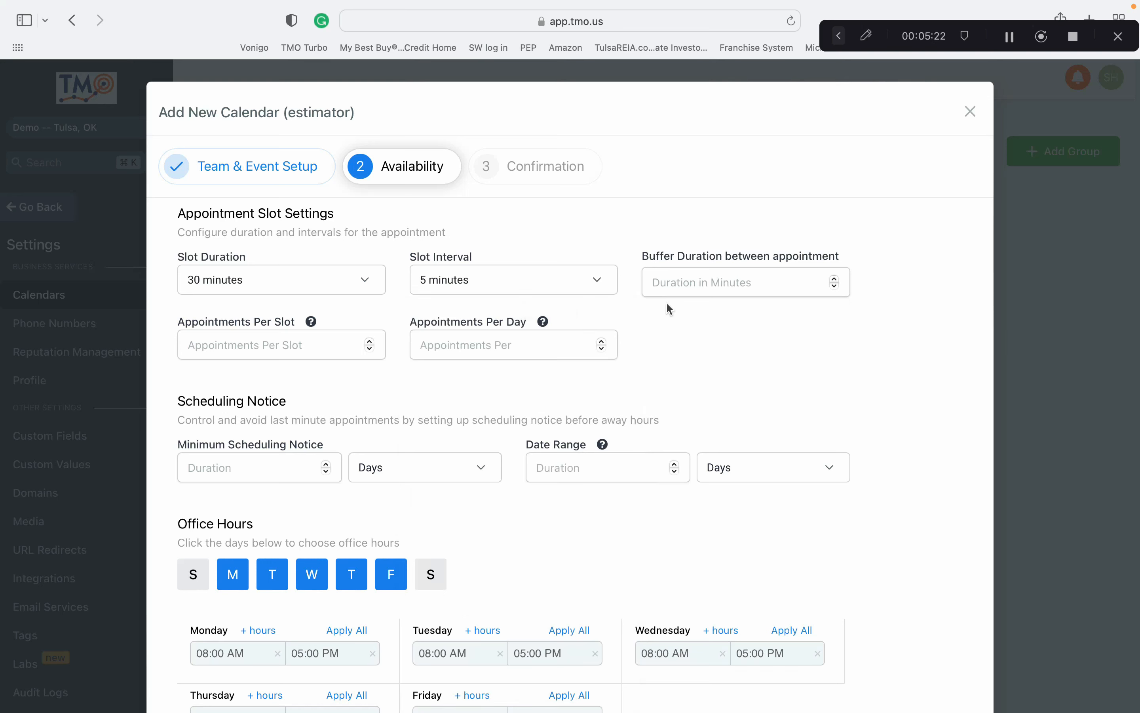
click(708, 285)
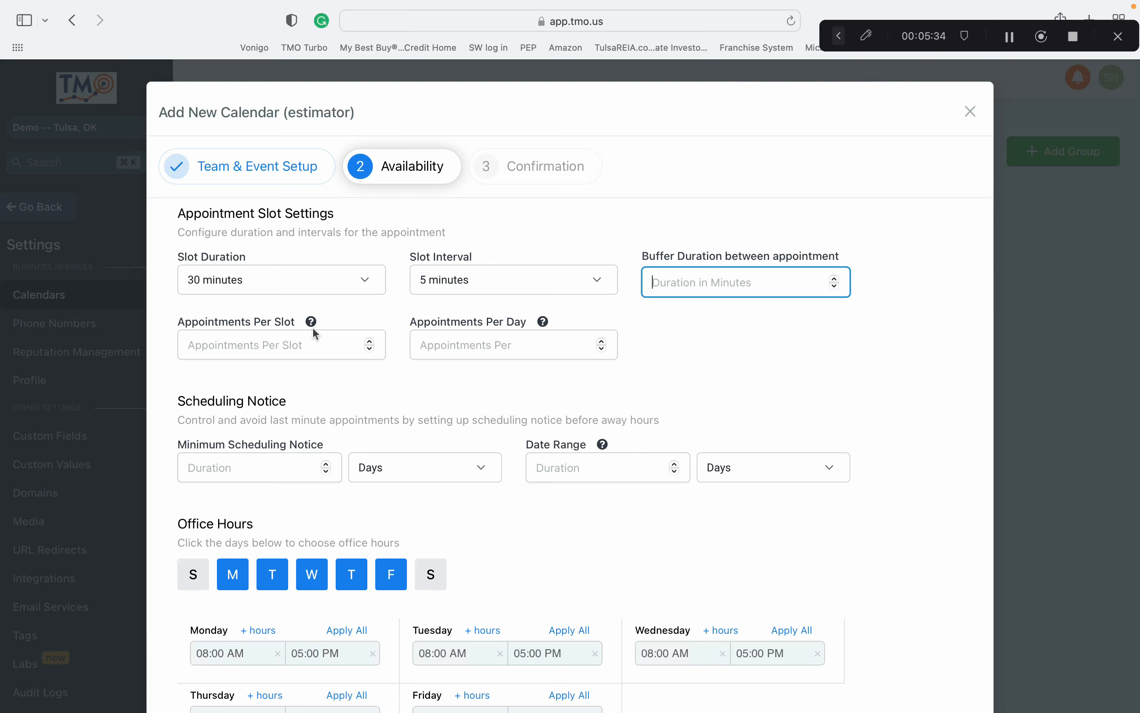
click(304, 339)
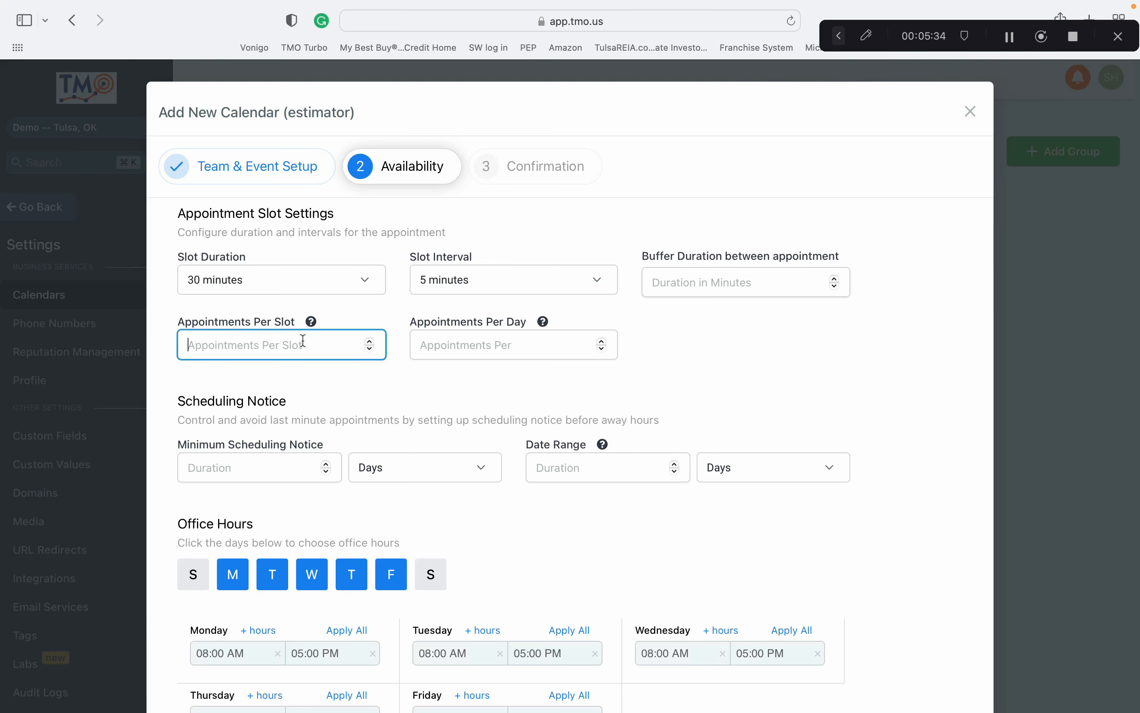
- Try a slot duration of 1 hour with a slot interval of 5 minutes
click(337, 289)
click(268, 479)
click(469, 271)
click(478, 317)
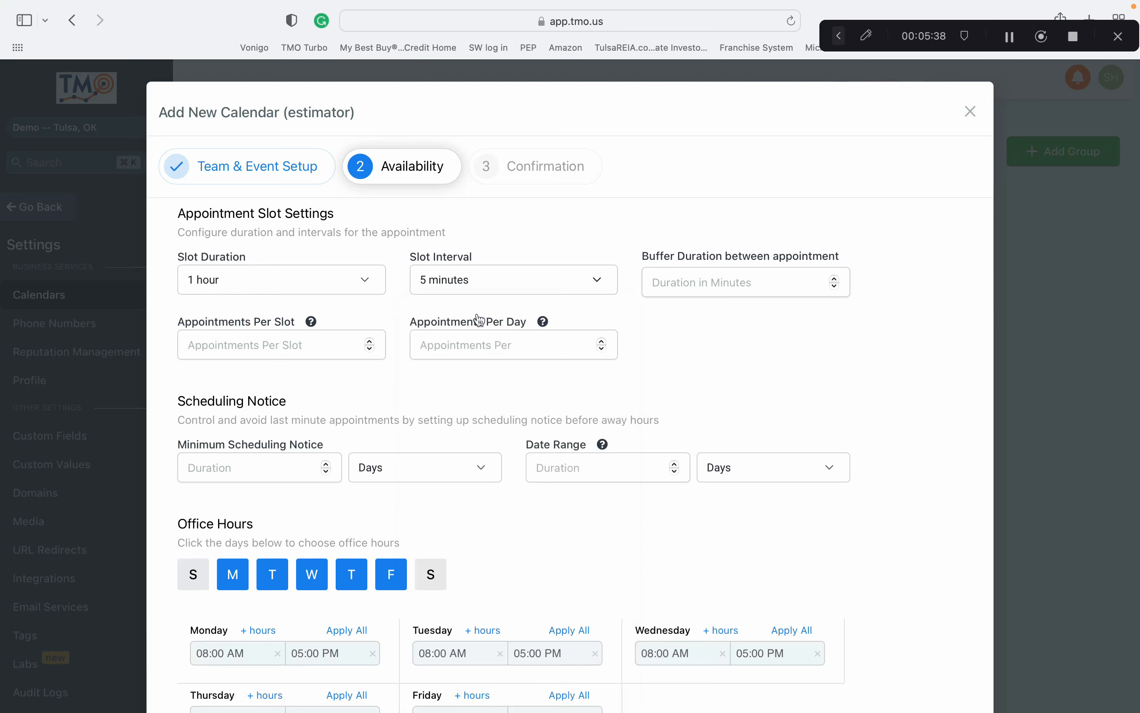
- Set the slot duration to 45 minutes and the slot interval to 15 minutes
click(358, 289)
click(288, 453)
click(515, 285)
click(502, 368)
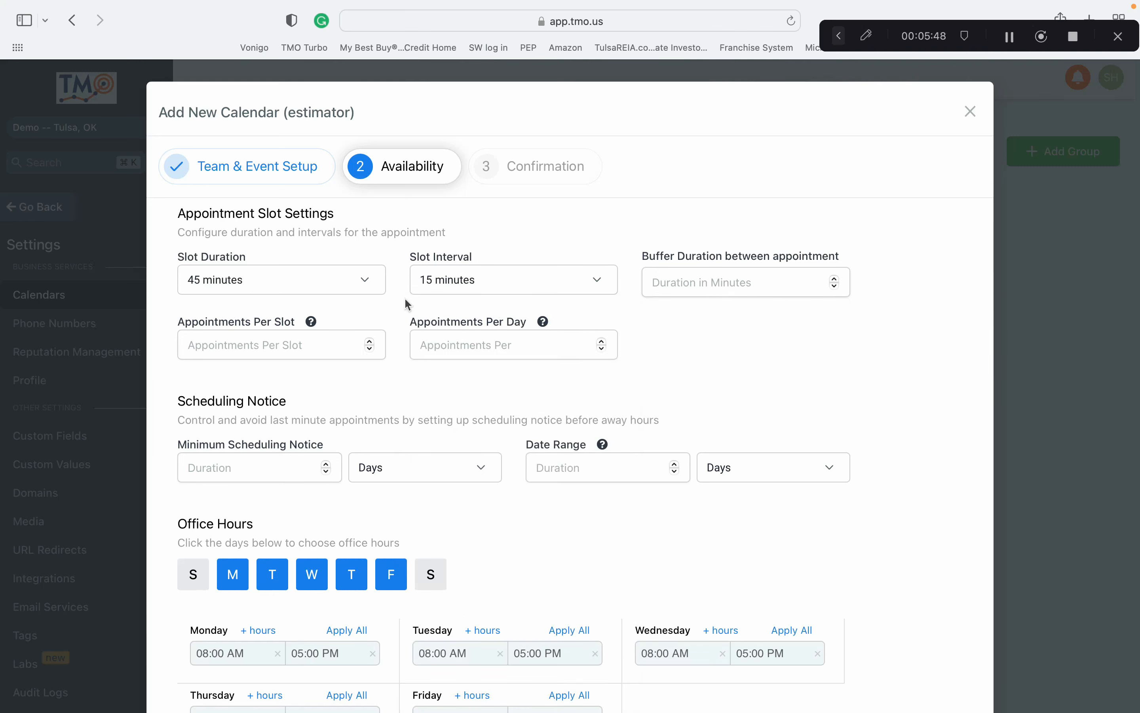
- Try limits of 2 appointments per slot and 8 per day, and clear both values again
click(316, 340)
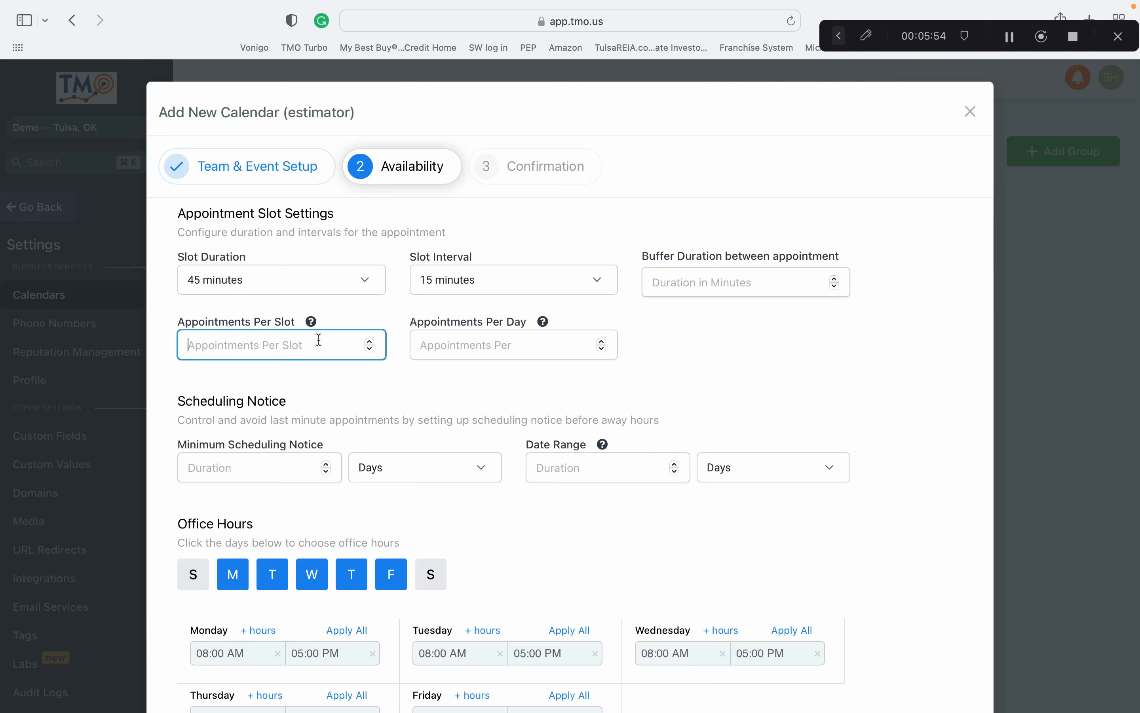
text(2)
click(438, 345)
text(8)
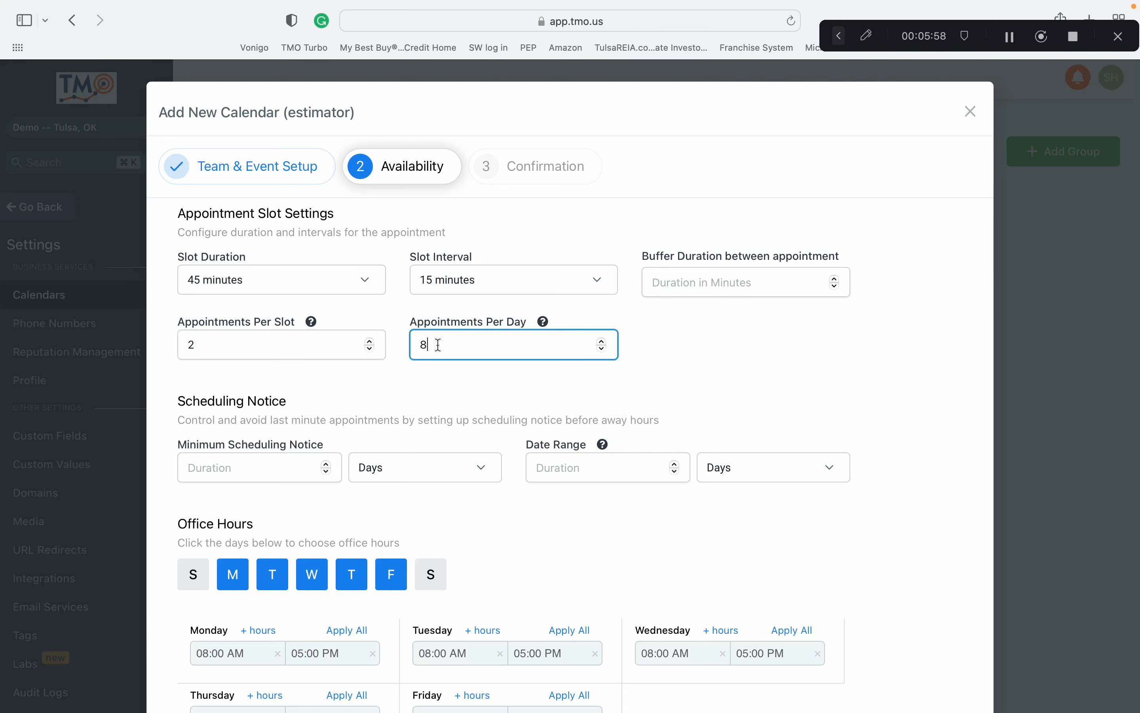
key(BackSpace)
click(281, 352)
key(BackSpace)
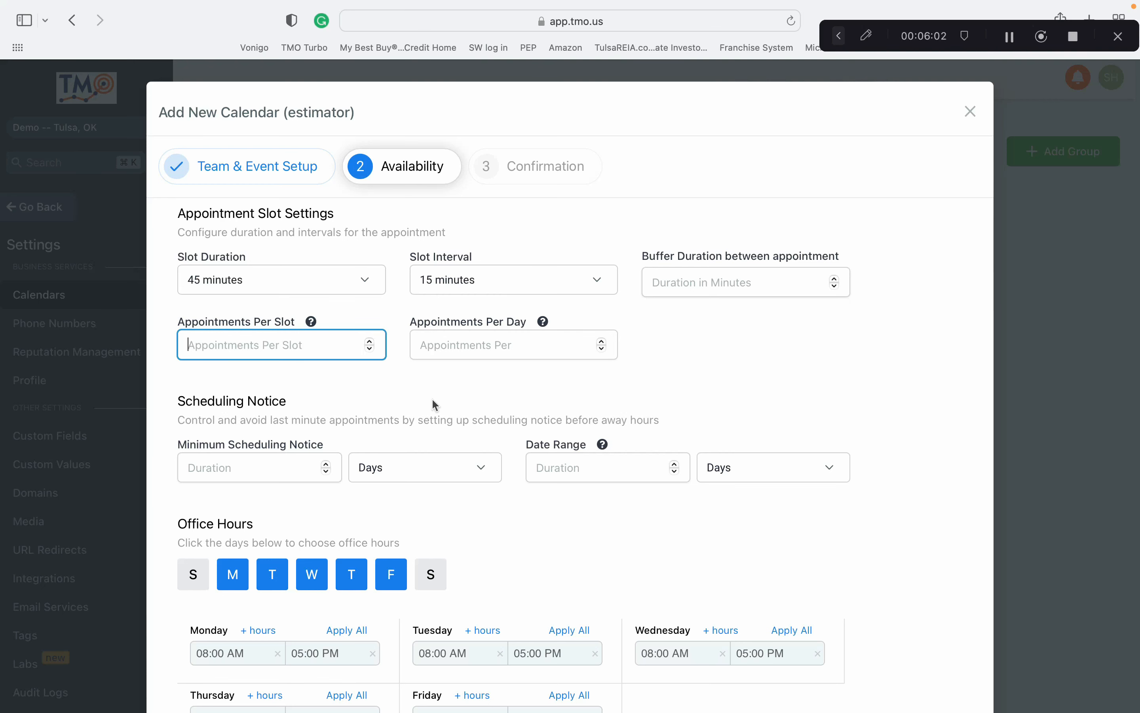
- Set the slot duration to 1 hour and go to the minimum scheduling notice duration
scroll(431, 398, down, 2)
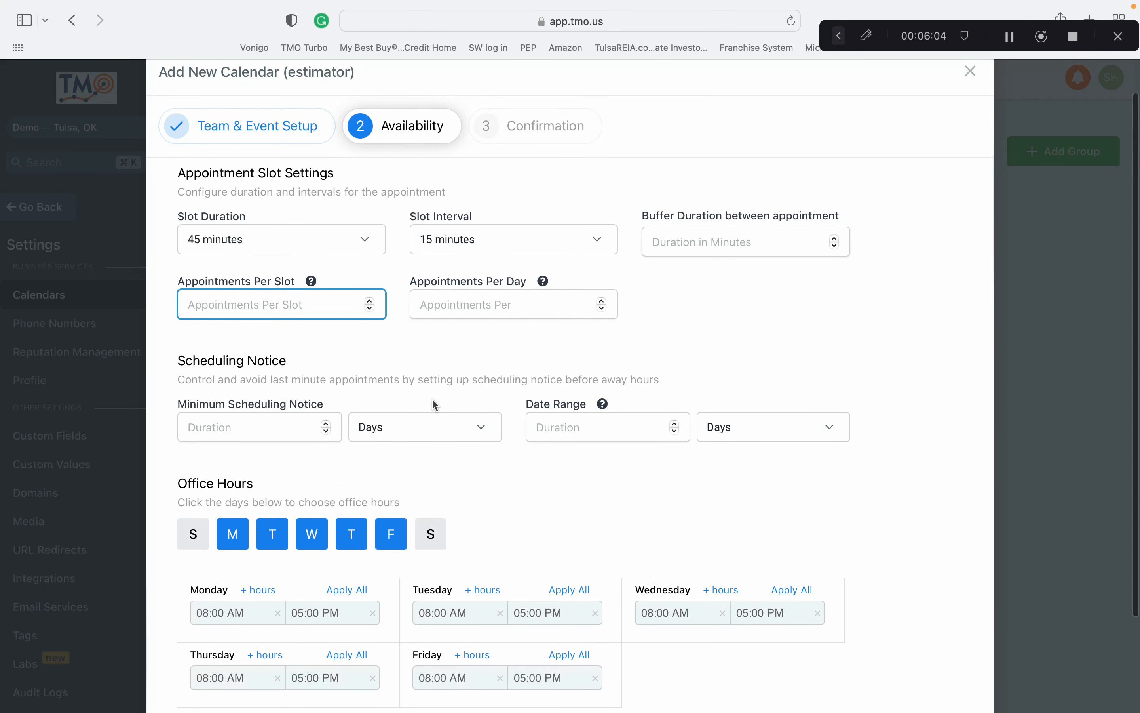
scroll(433, 400, down, 1)
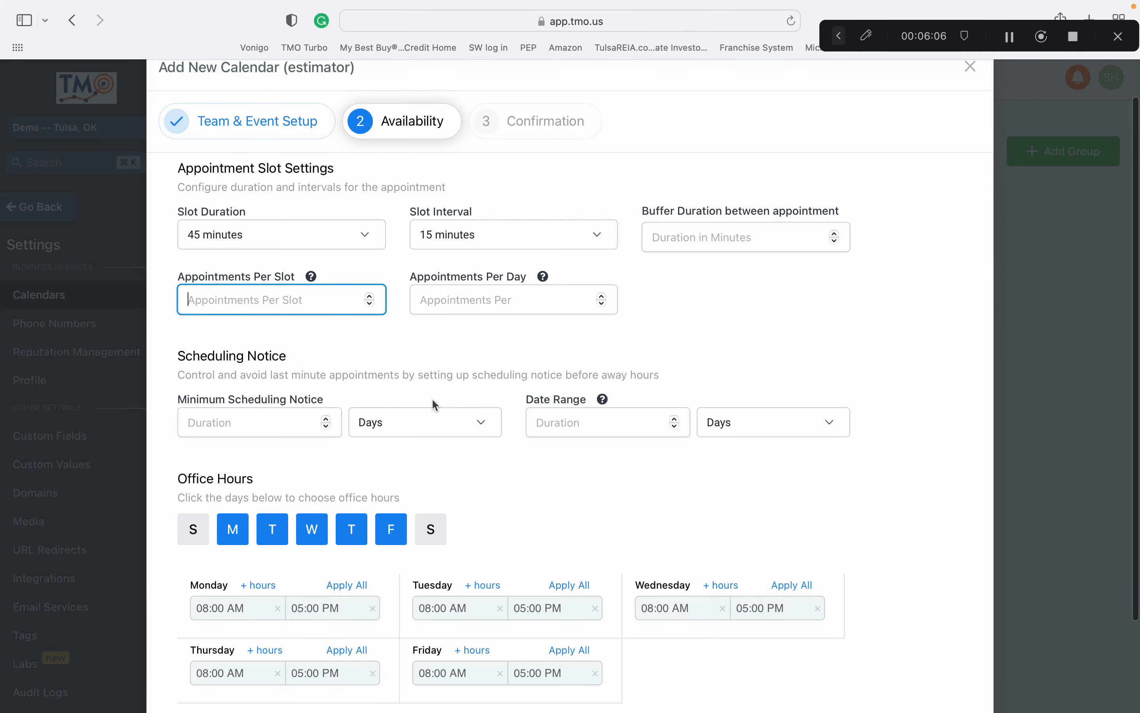
click(369, 235)
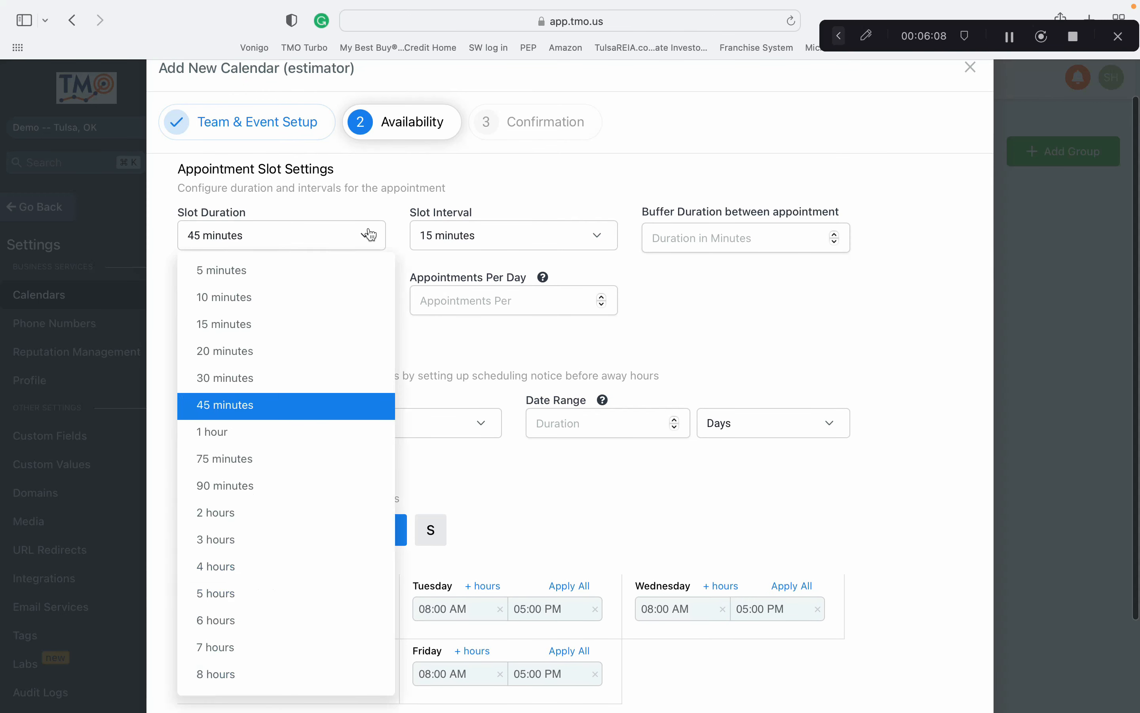
click(282, 435)
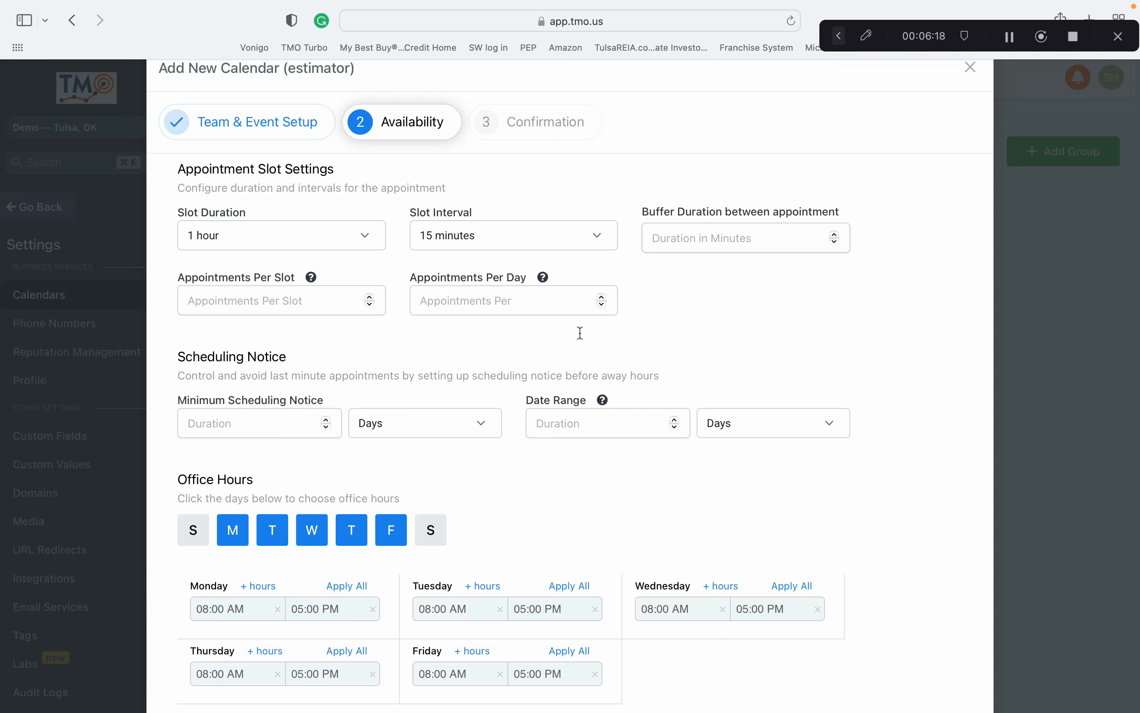
scroll(585, 391, down, 2)
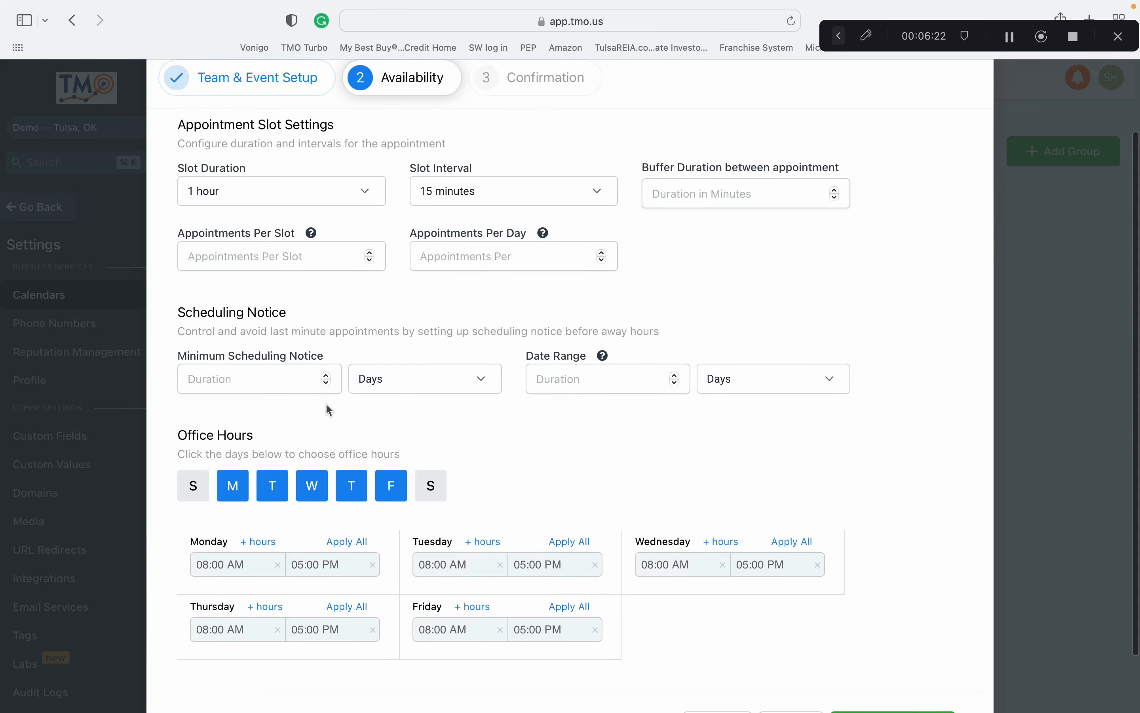
click(272, 389)
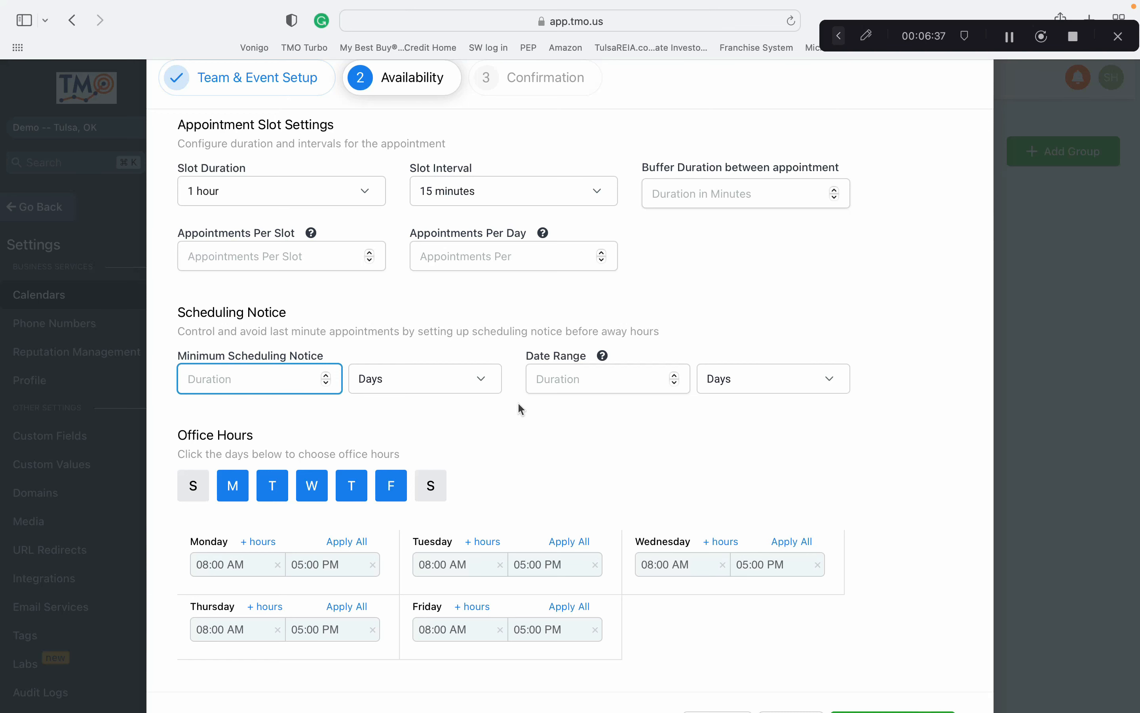
- Try removing Monday and Friday from the office hours, and add both days back
scroll(523, 410, down, 3)
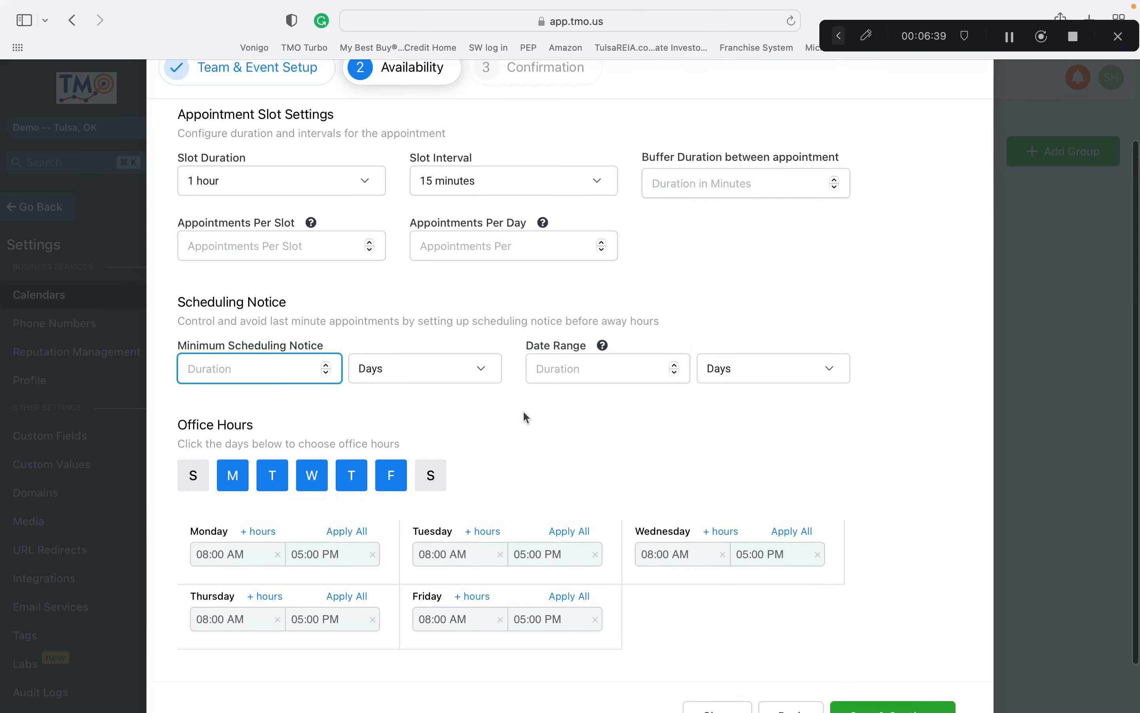
scroll(527, 418, down, 2)
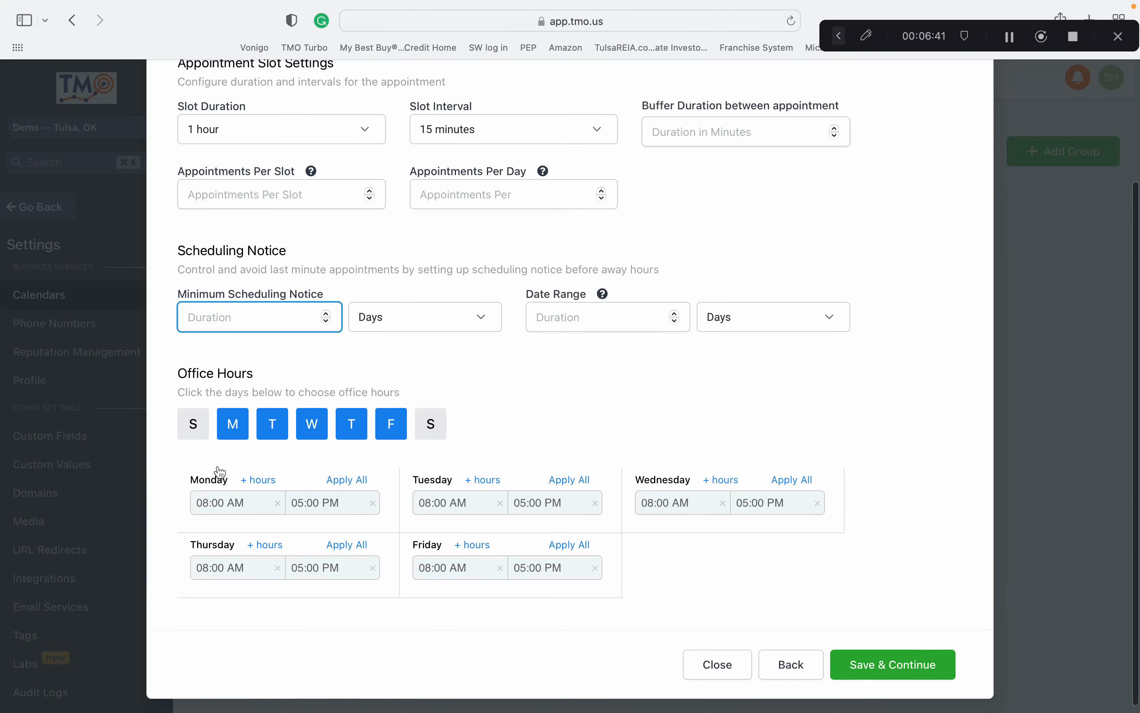
click(236, 427)
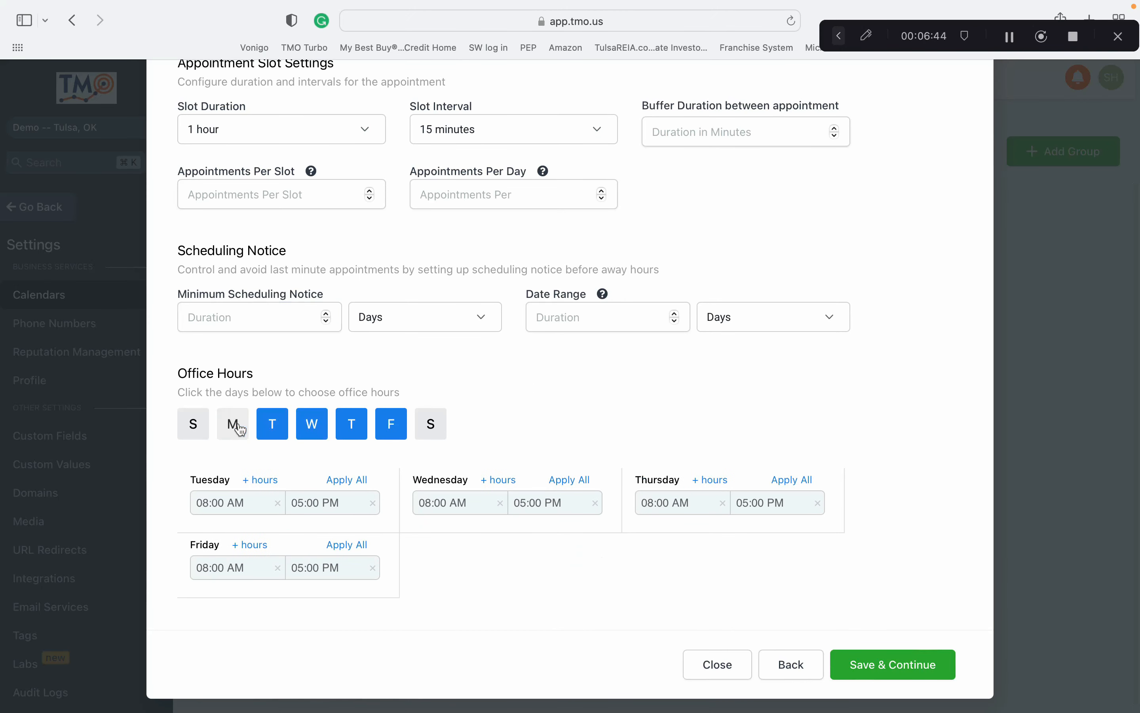
click(391, 424)
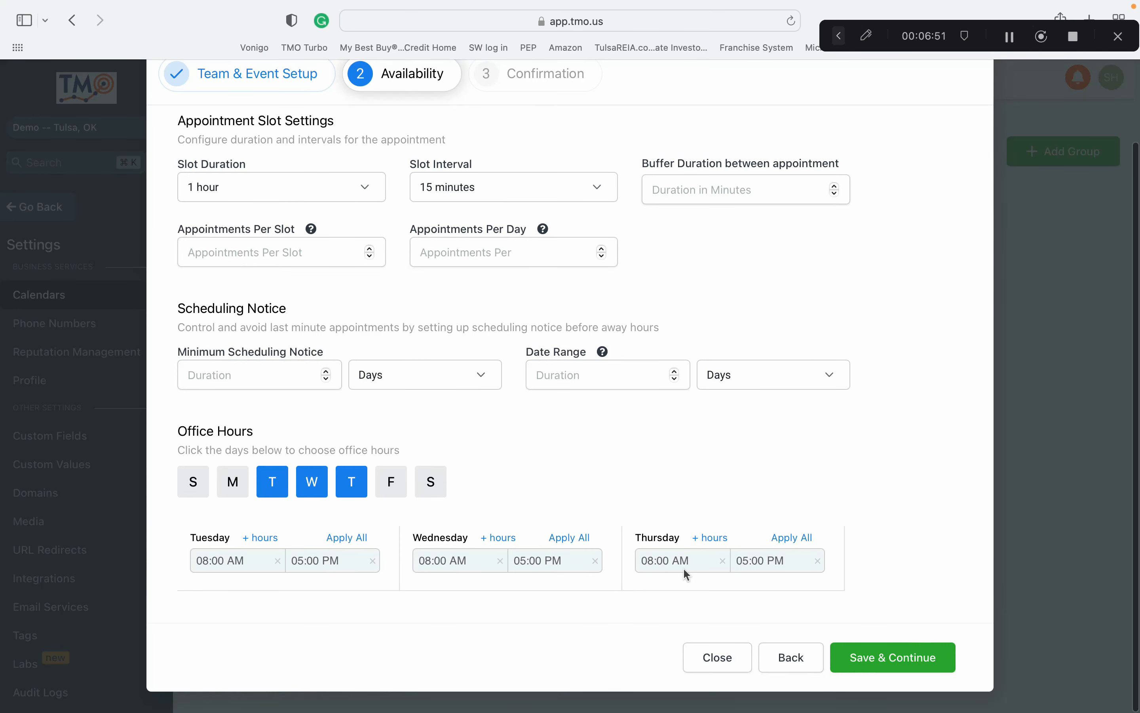
scroll(748, 517, up, 1)
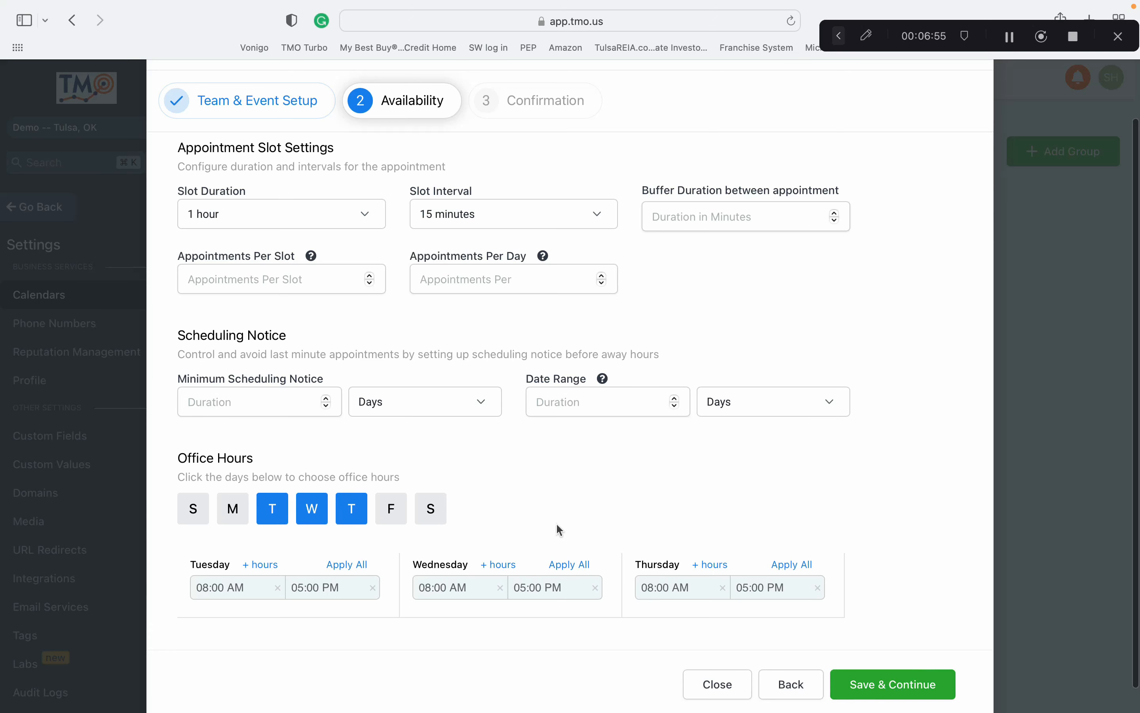
scroll(636, 507, up, 2)
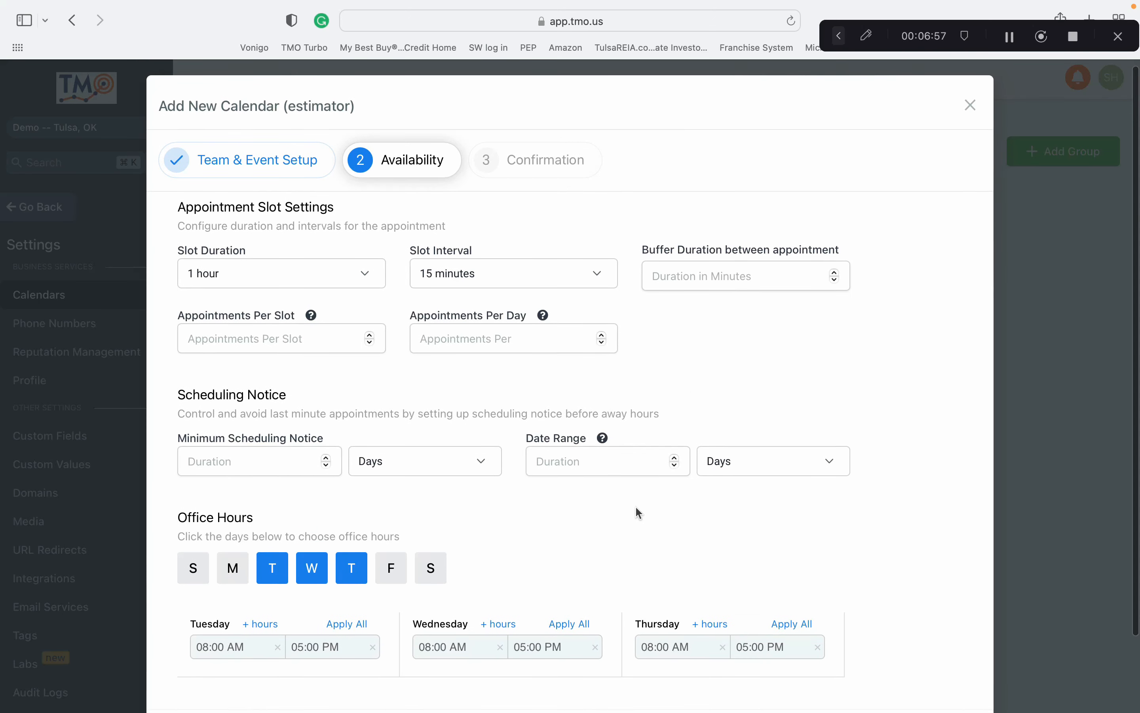
scroll(636, 508, down, 3)
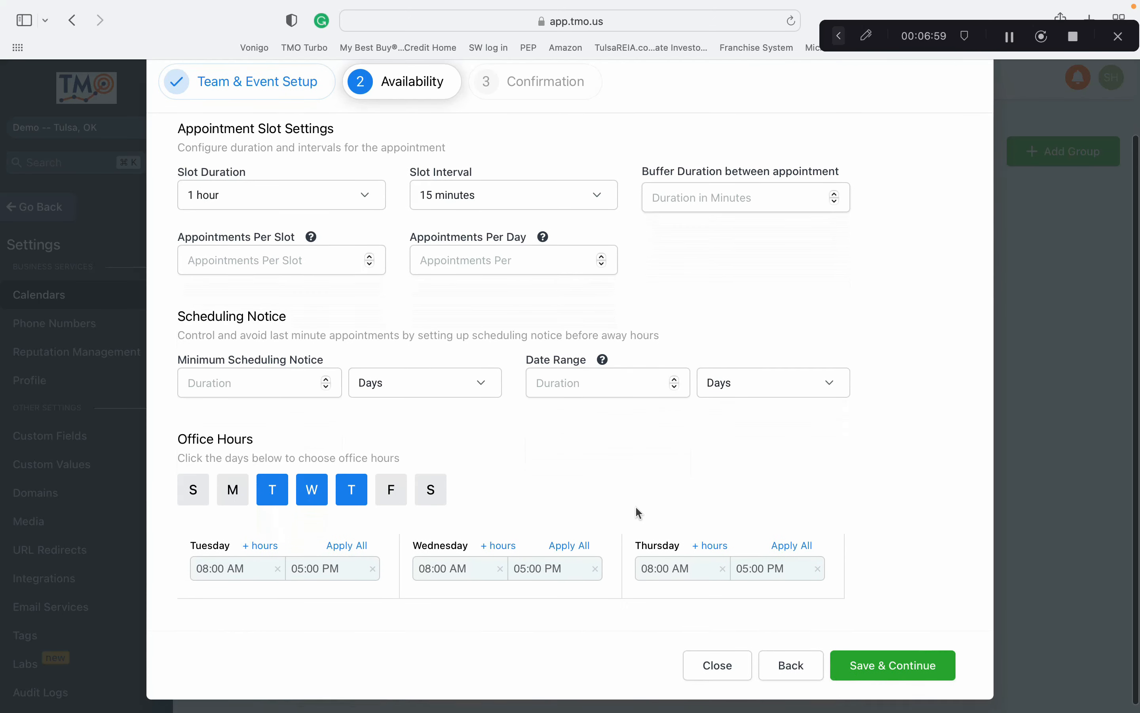
click(391, 489)
click(233, 489)
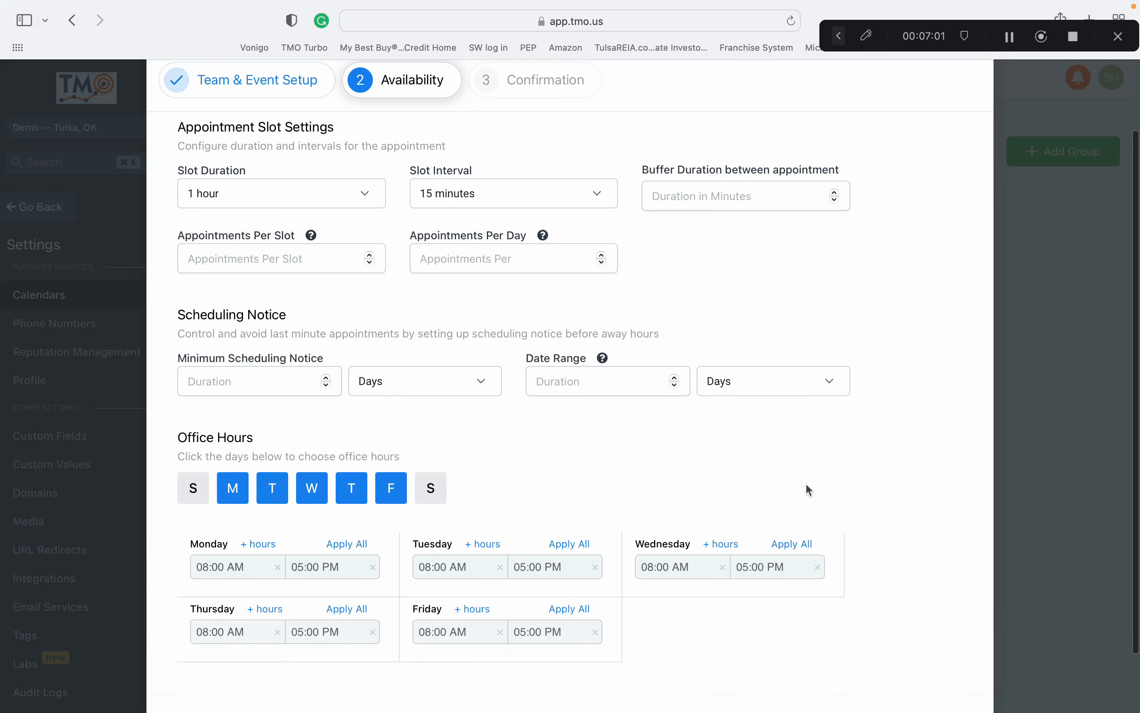
- Save the availability settings and continue to the calendar's confirmation settings
scroll(808, 490, down, 3)
click(897, 648)
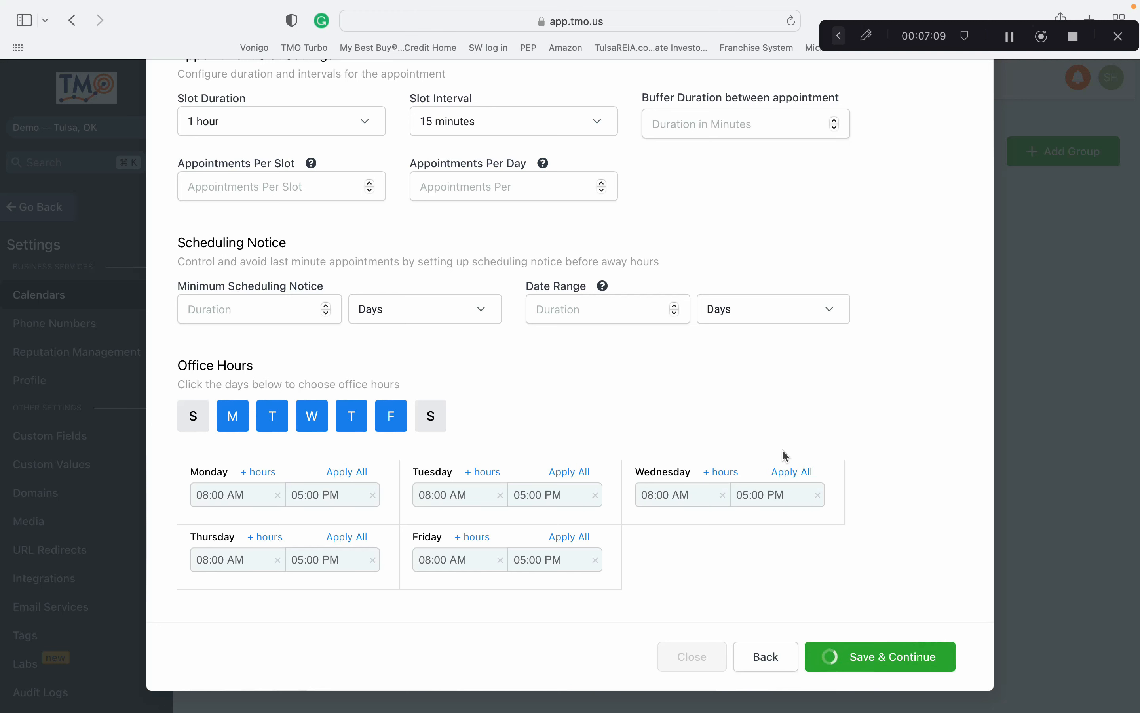
scroll(786, 456, down, 5)
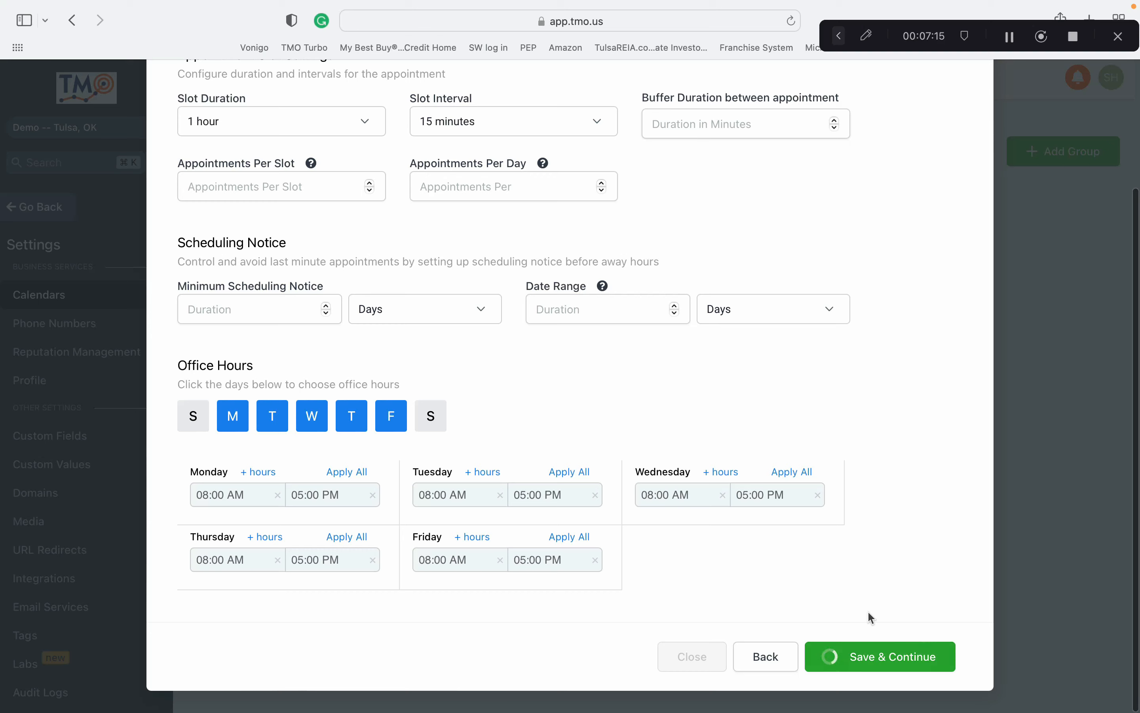
scroll(846, 648, up, 1)
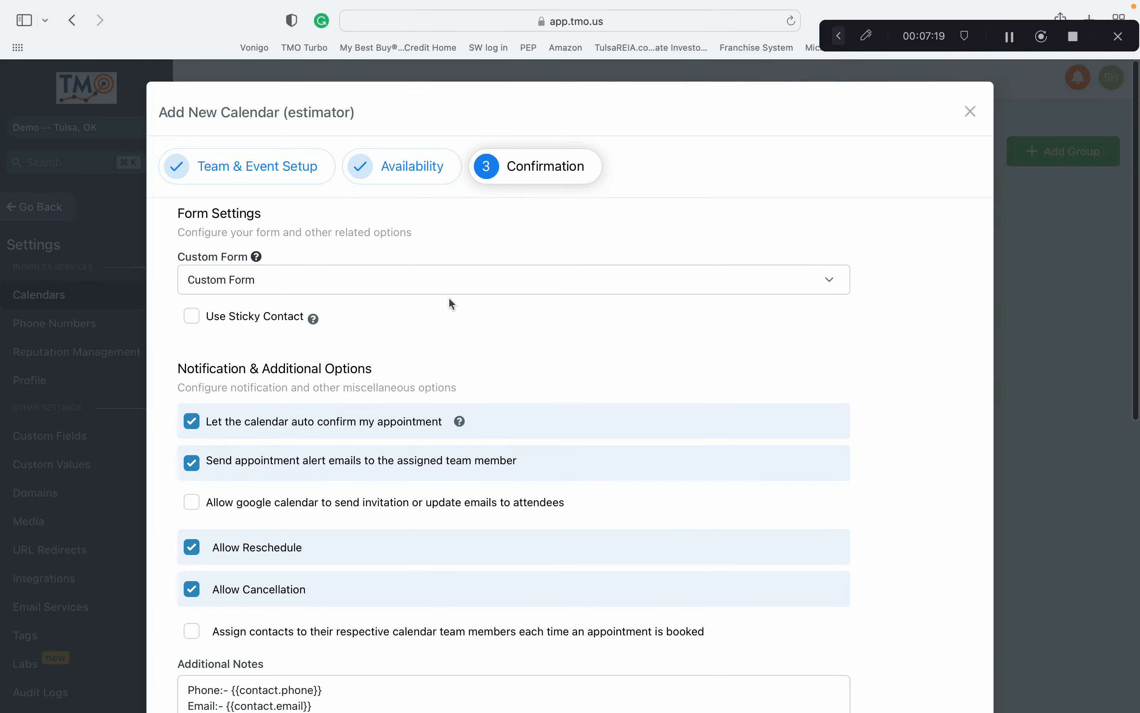
- Review the form settings, notification, reschedule and cancellation options and the additional notes of the confirmation settings
scroll(450, 298, down, 2)
scroll(457, 302, up, 1)
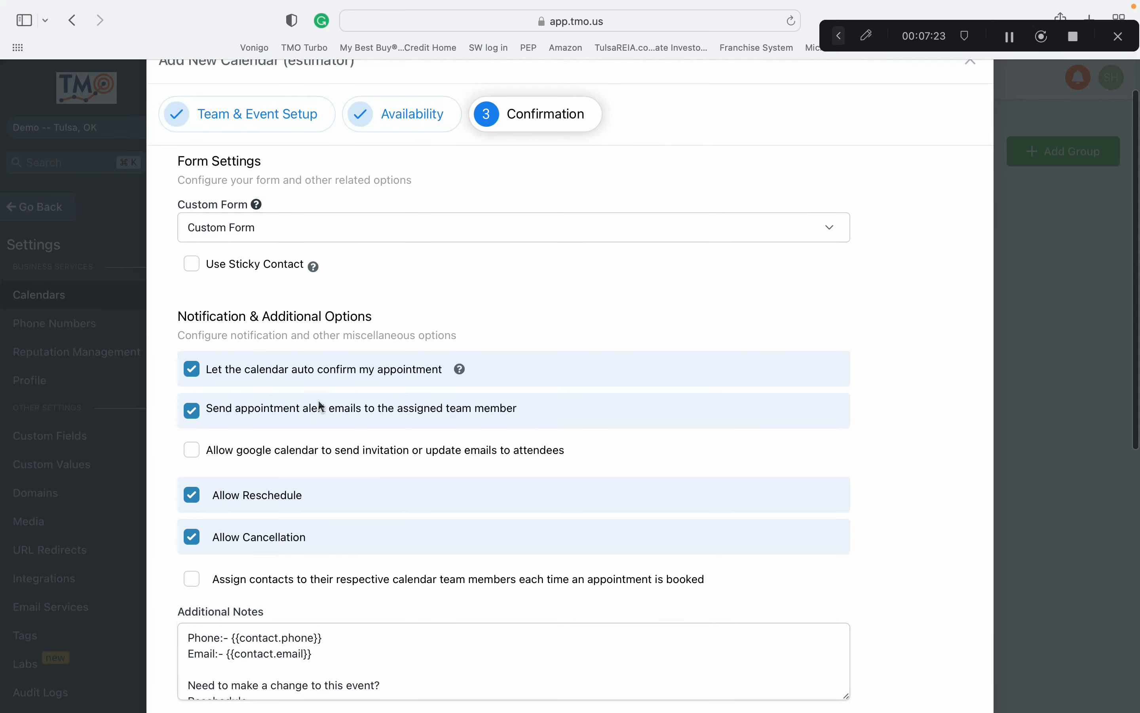
scroll(385, 354, down, 2)
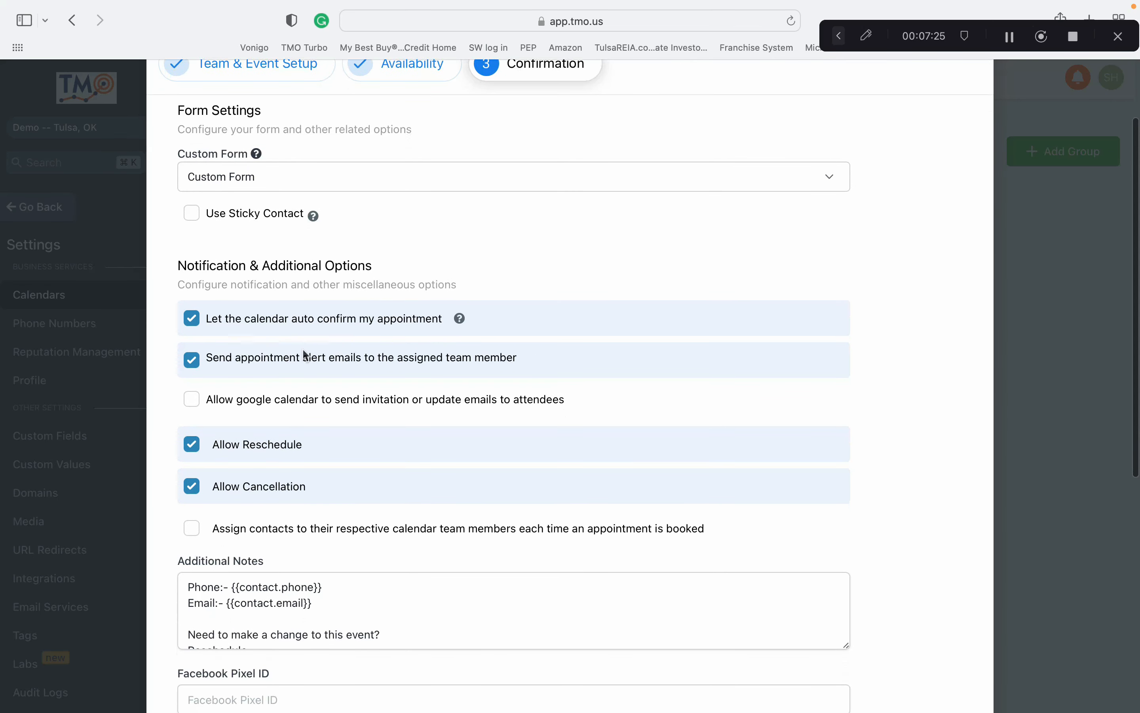
scroll(419, 367, down, 1)
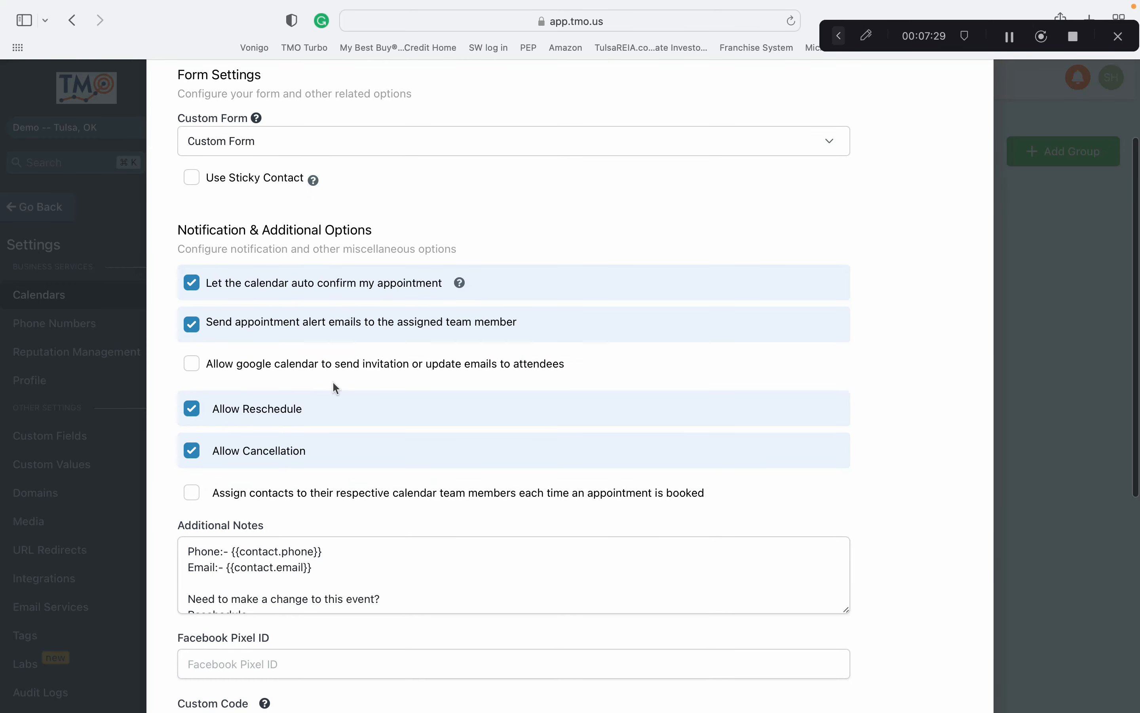
scroll(409, 374, down, 2)
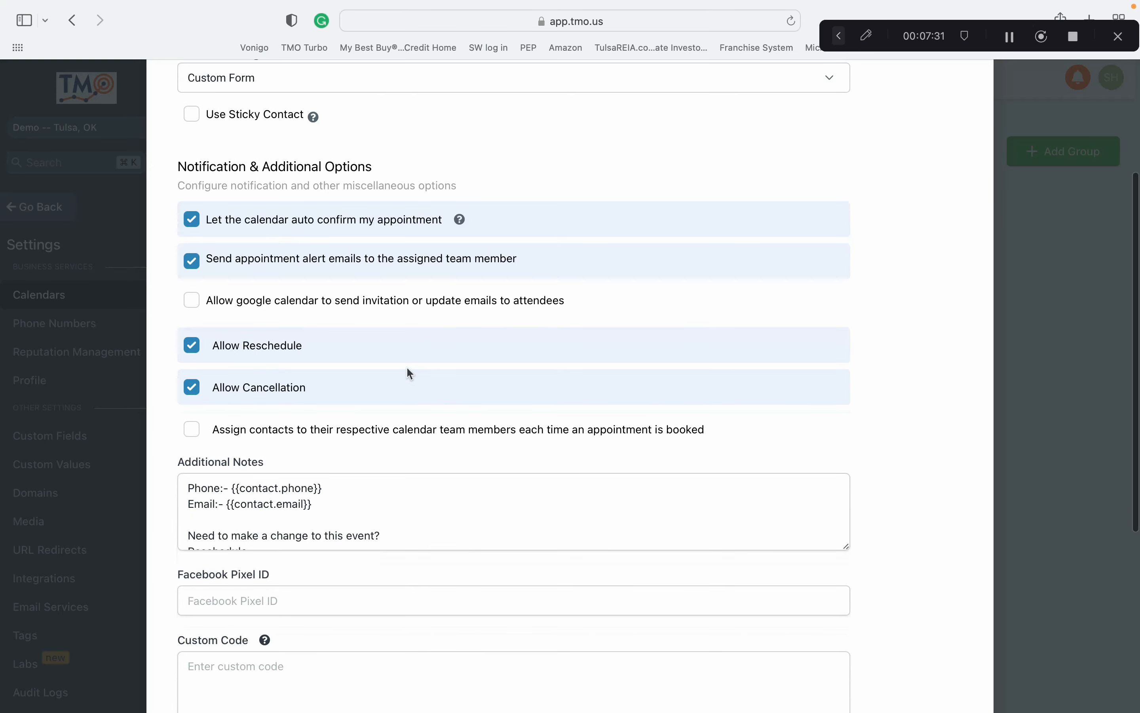
scroll(387, 415, down, 1)
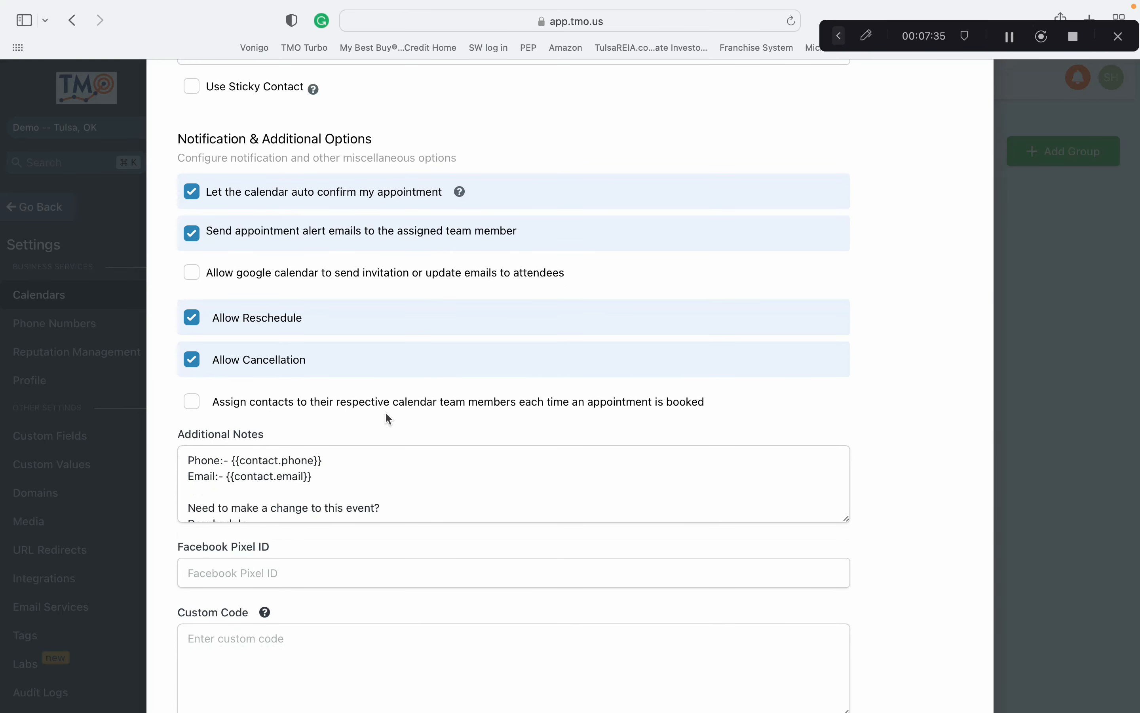
scroll(386, 416, down, 2)
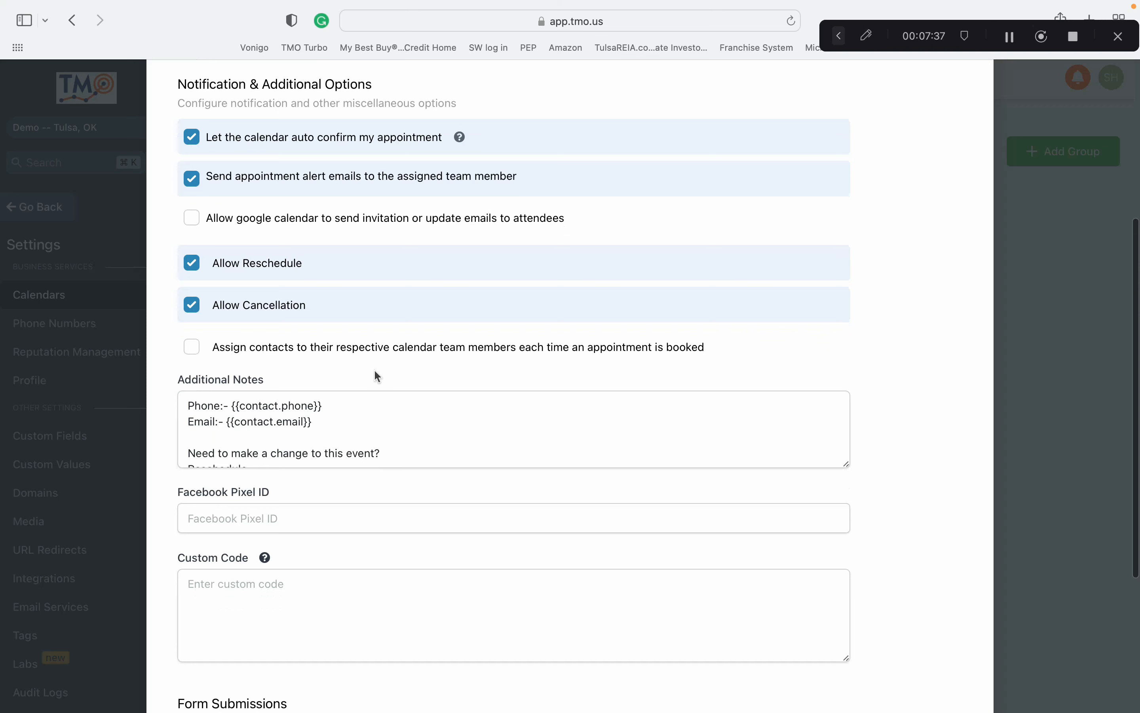
scroll(372, 415, down, 1)
scroll(363, 438, up, 1)
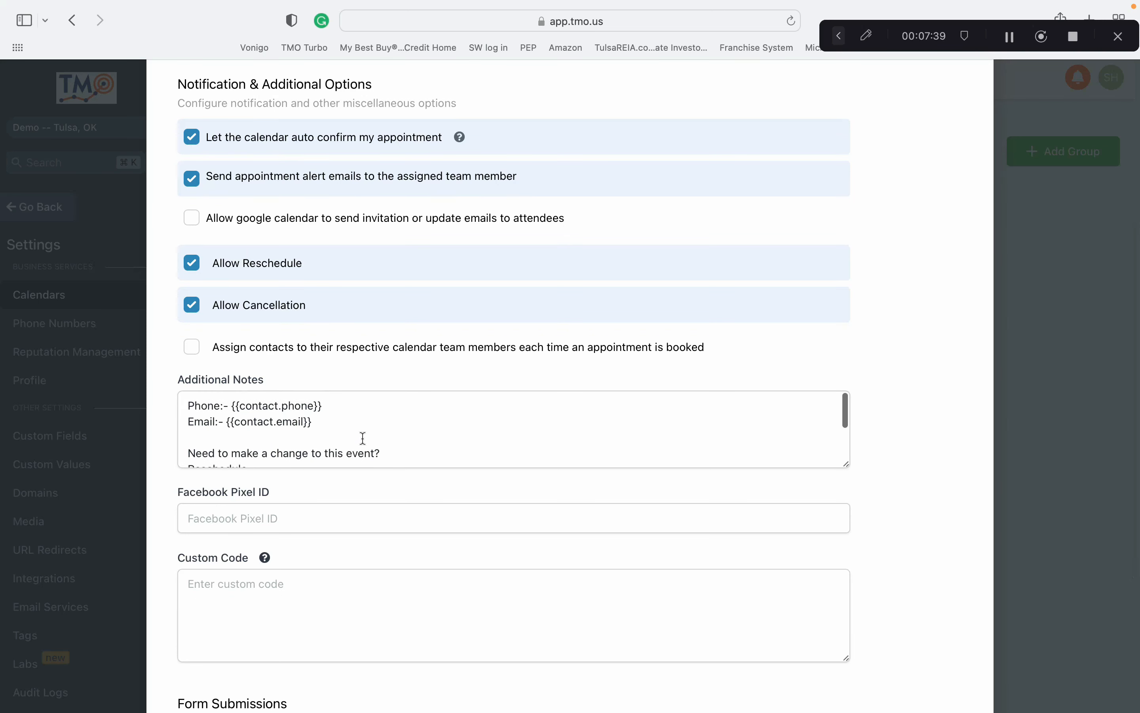
- Check the additional notes and the custom thank-you message, and complete the setup of the Tm 1 calendar
scroll(350, 432, down, 6)
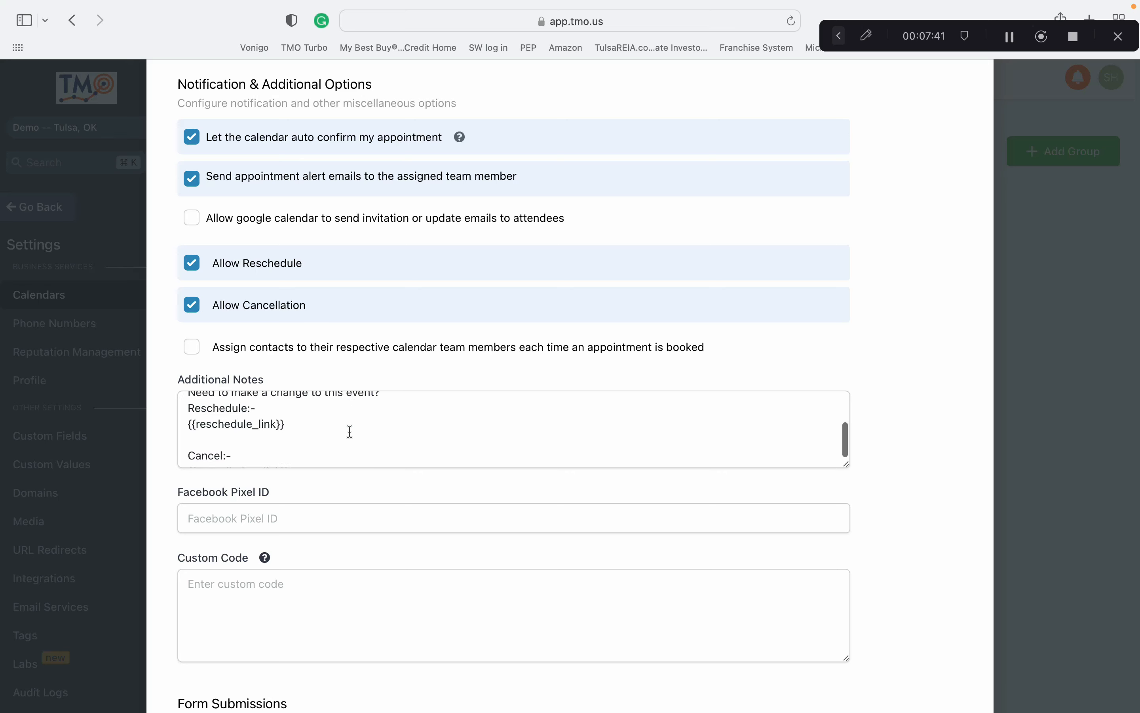
scroll(351, 433, down, 1)
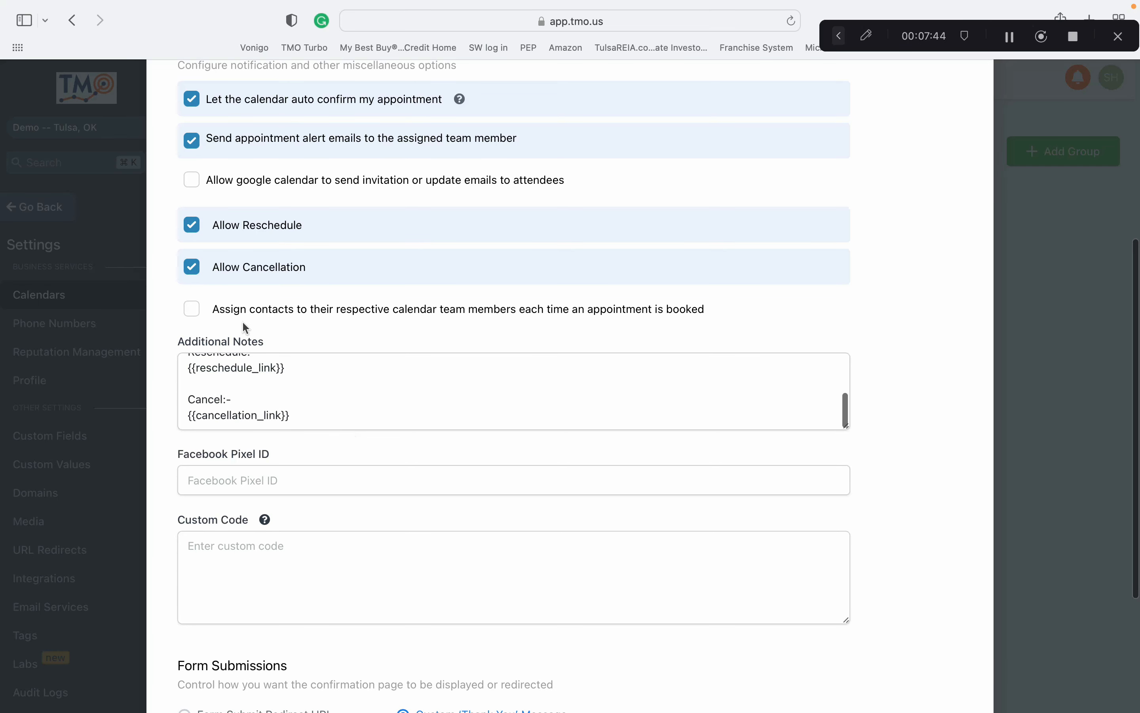
scroll(418, 419, down, 6)
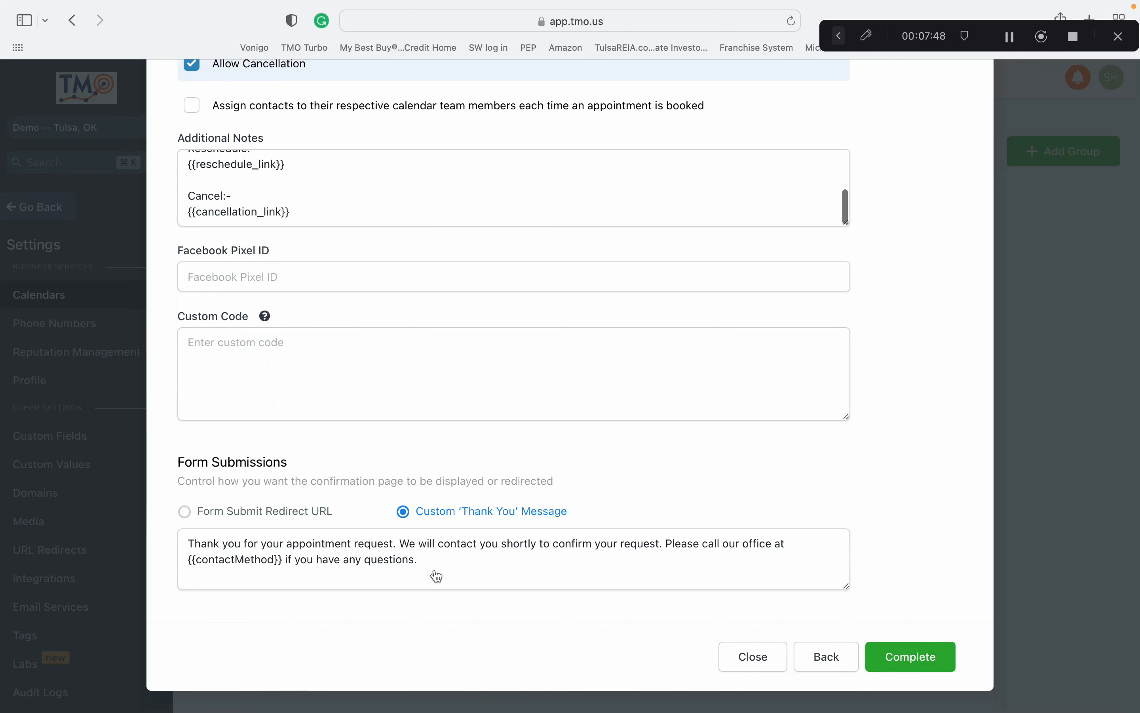
click(916, 658)
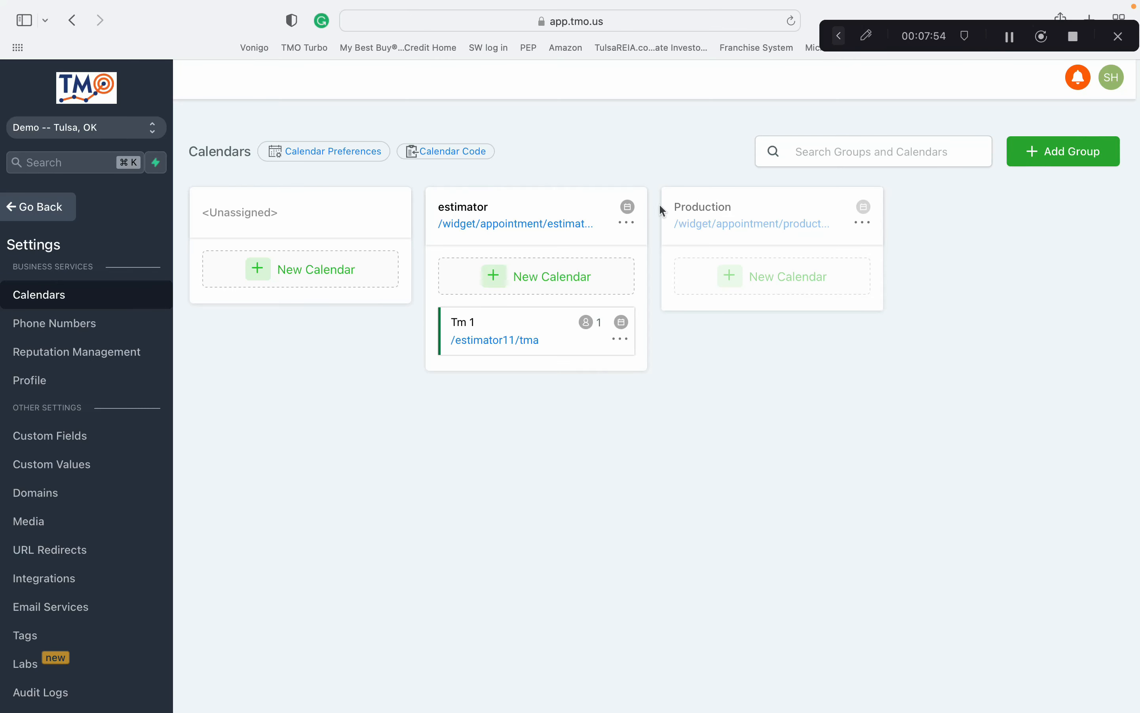
- Activate the Production group and start a new calendar in it
click(867, 223)
click(892, 273)
click(800, 293)
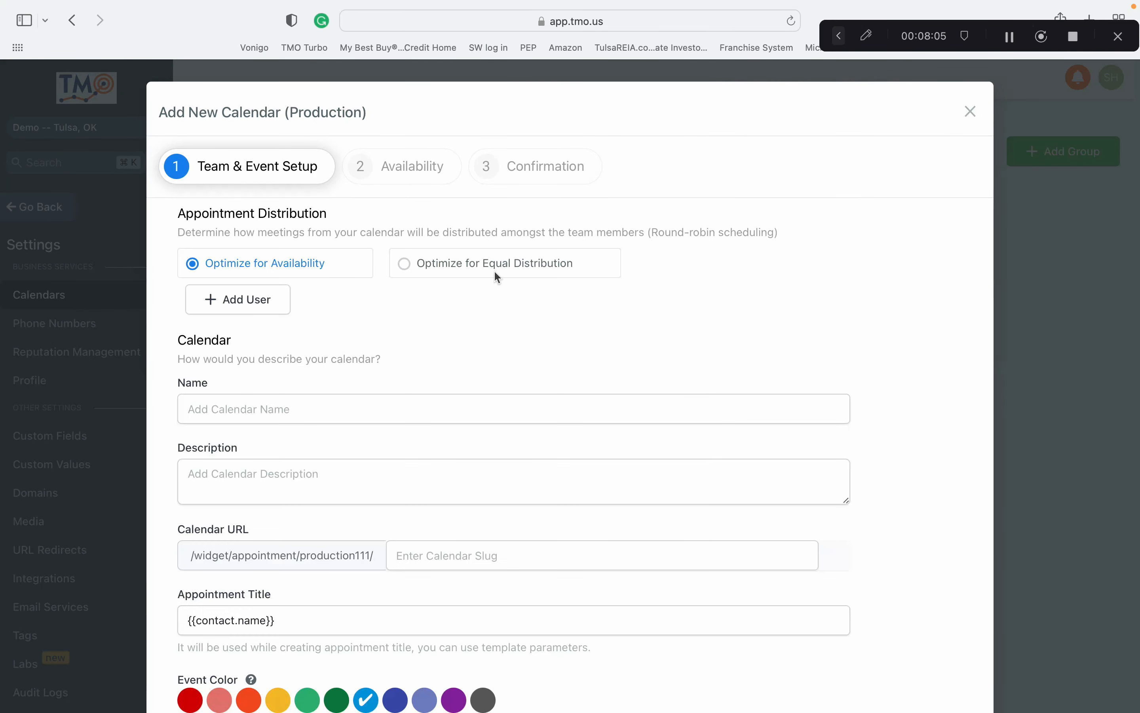
- Name the calendar with a first name plus "team", use the first name as description and URL slug, and choose the yellow event color
click(239, 409)
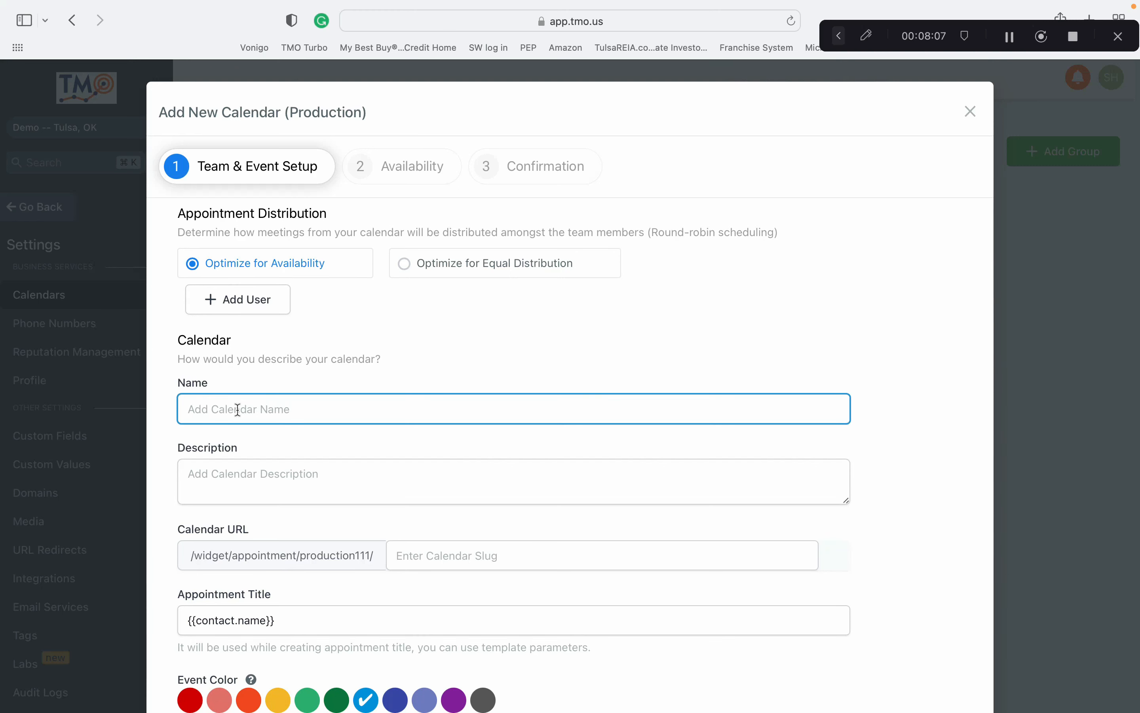
text(James team)
key(Tab)
text(james)
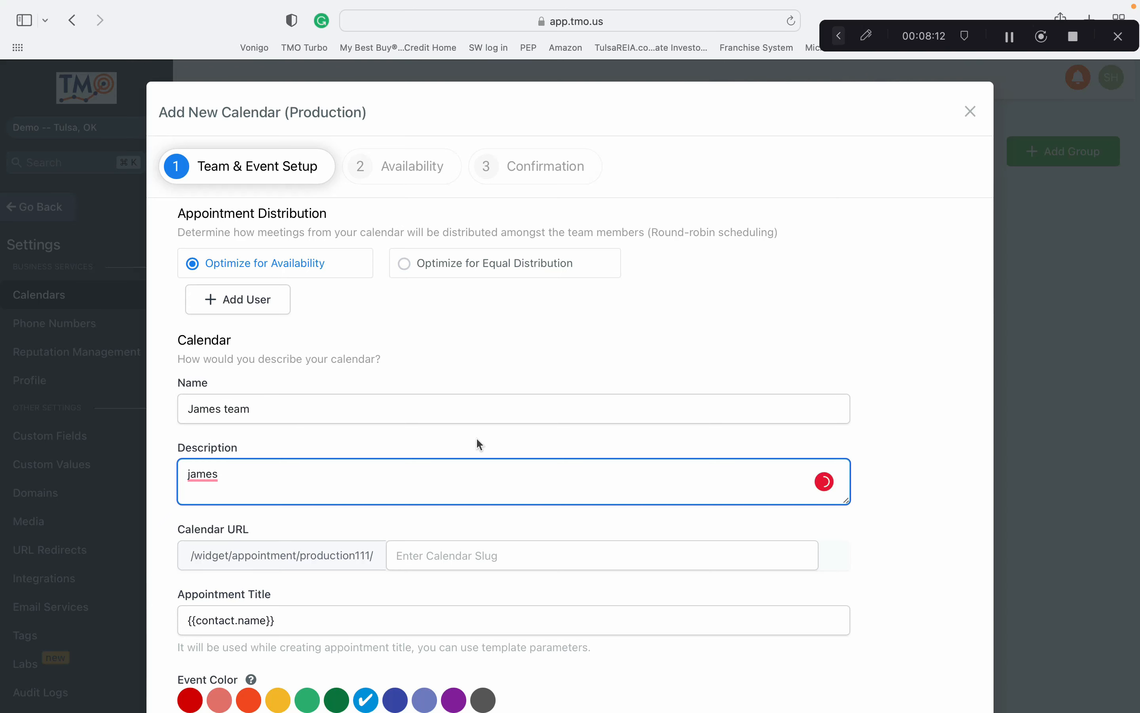
scroll(433, 580, down, 1)
click(435, 538)
text(james)
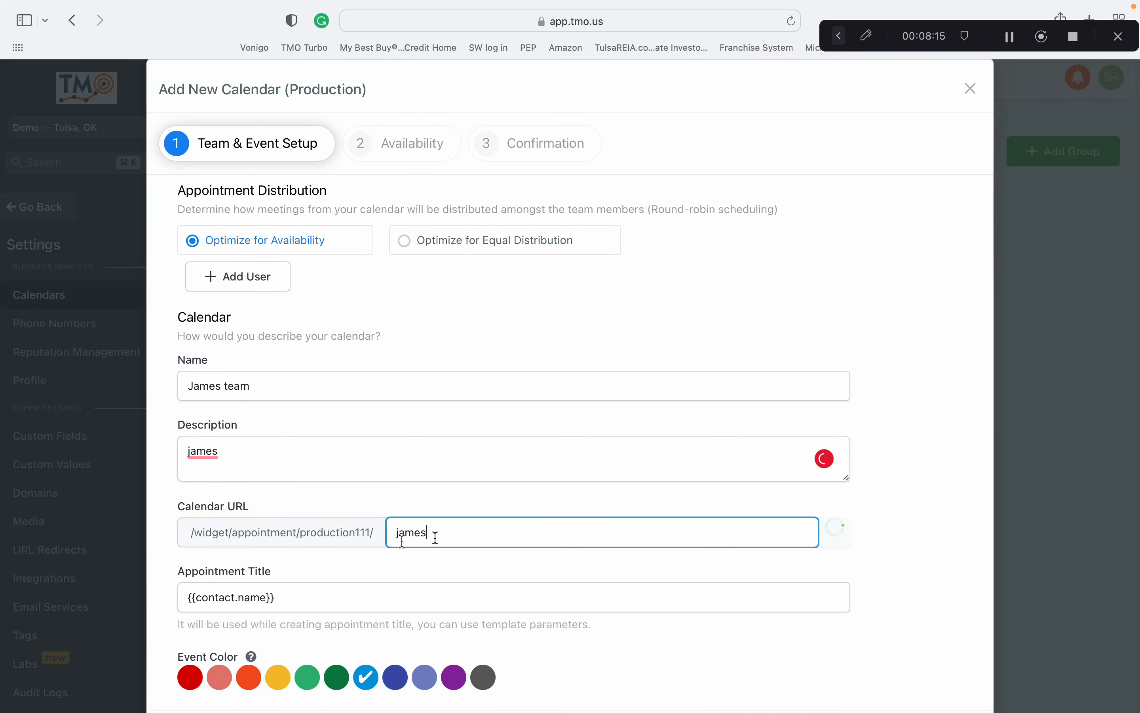
click(280, 684)
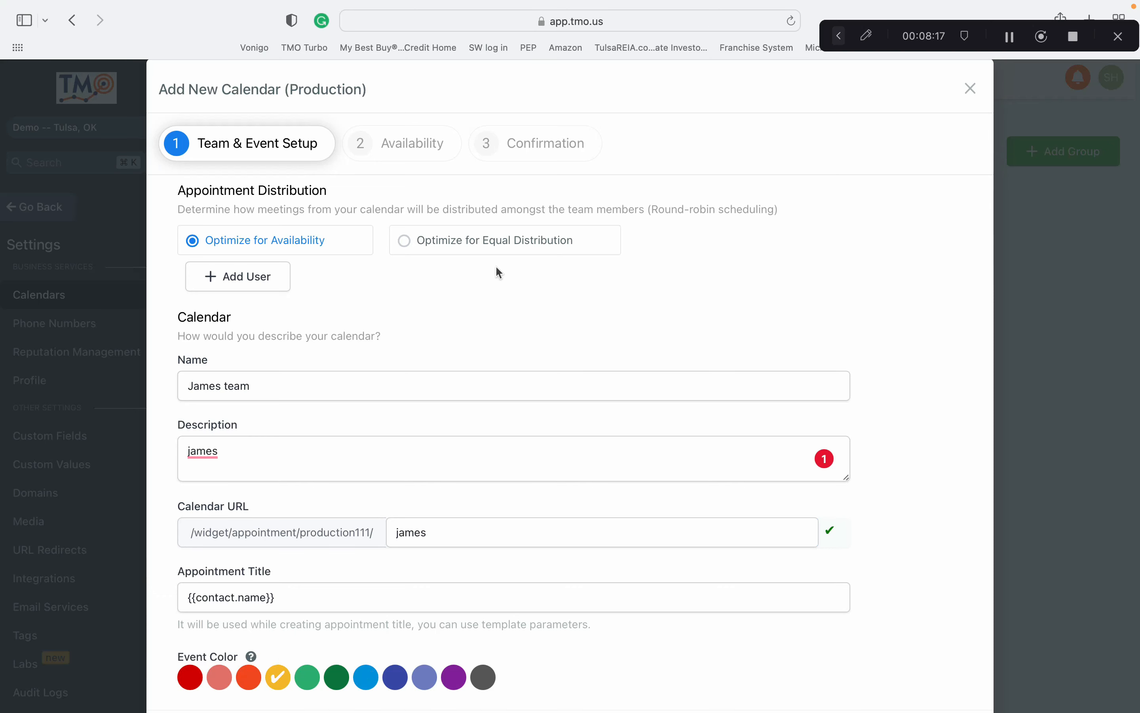
- Add the first listed user to the calendar's appointment distribution, and save the team and event setup
scroll(485, 356, up, 1)
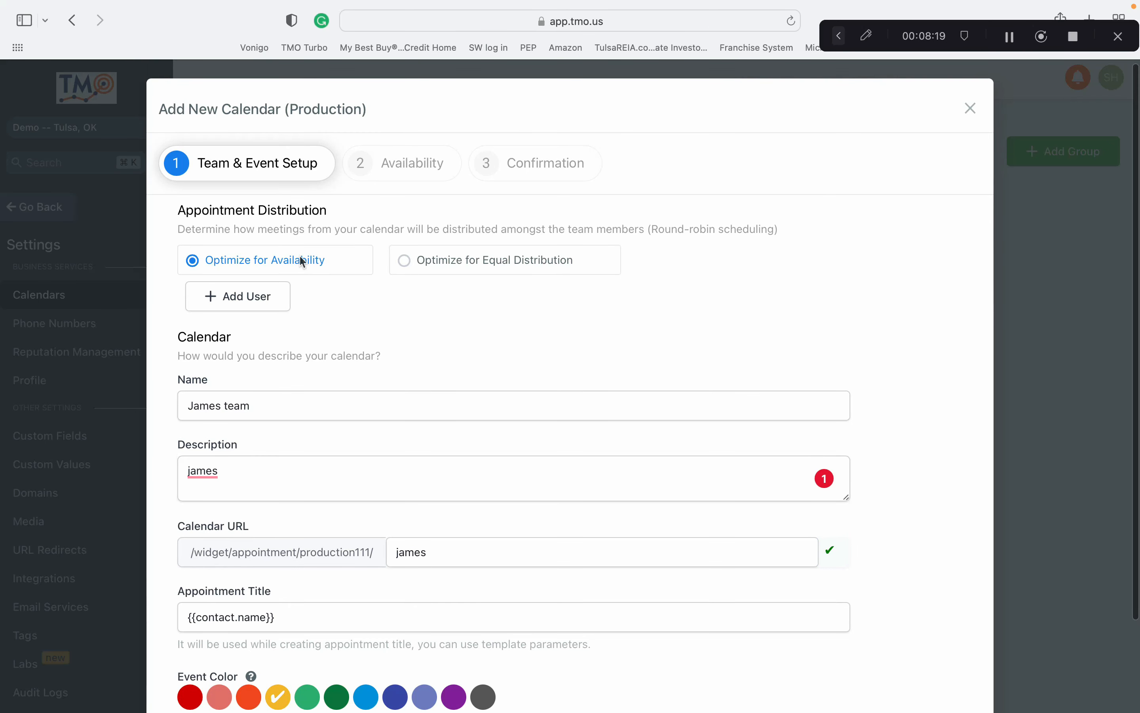
click(280, 296)
click(322, 308)
click(307, 329)
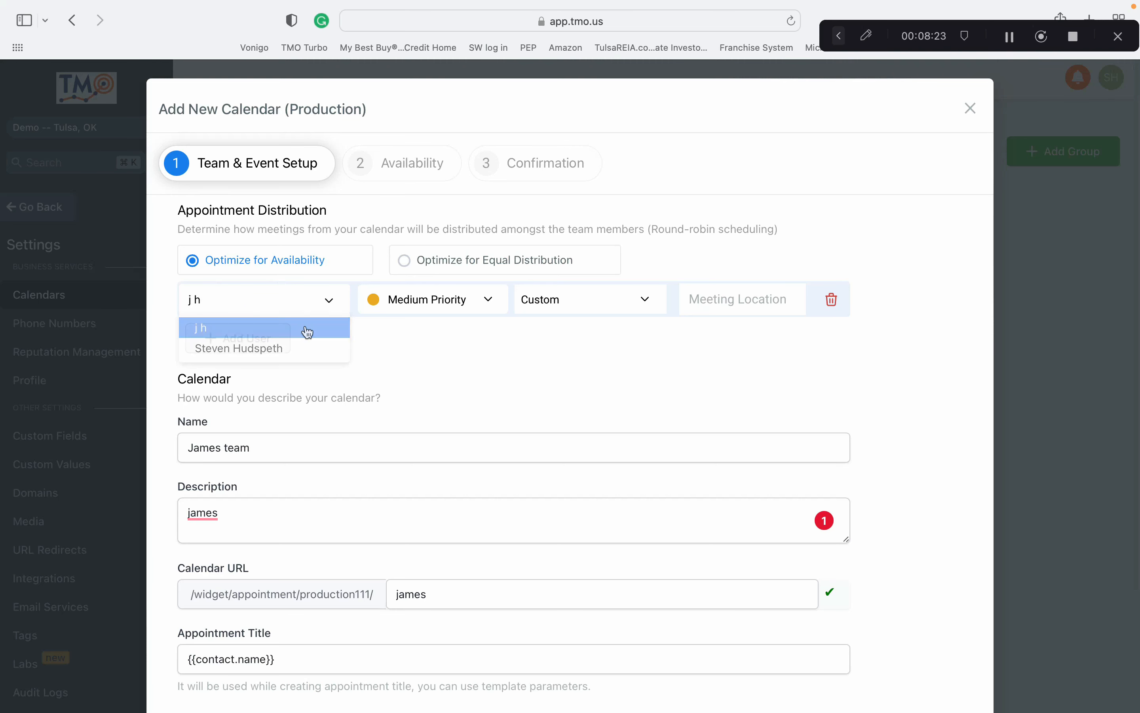
scroll(562, 357, down, 5)
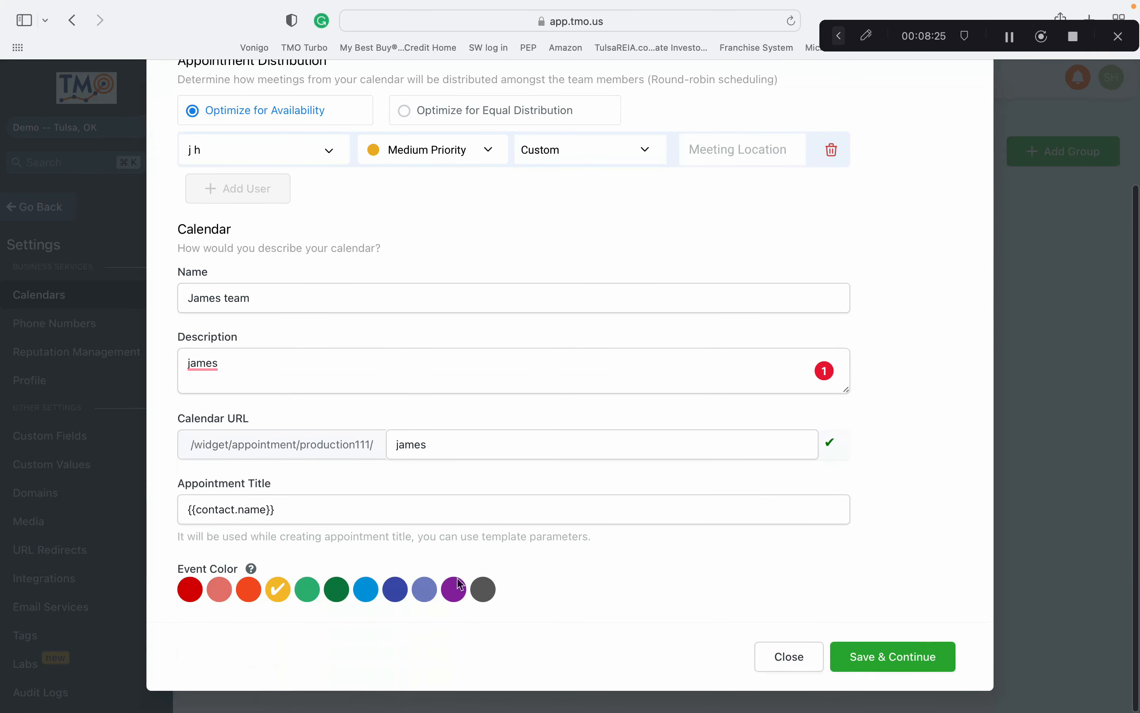
click(870, 660)
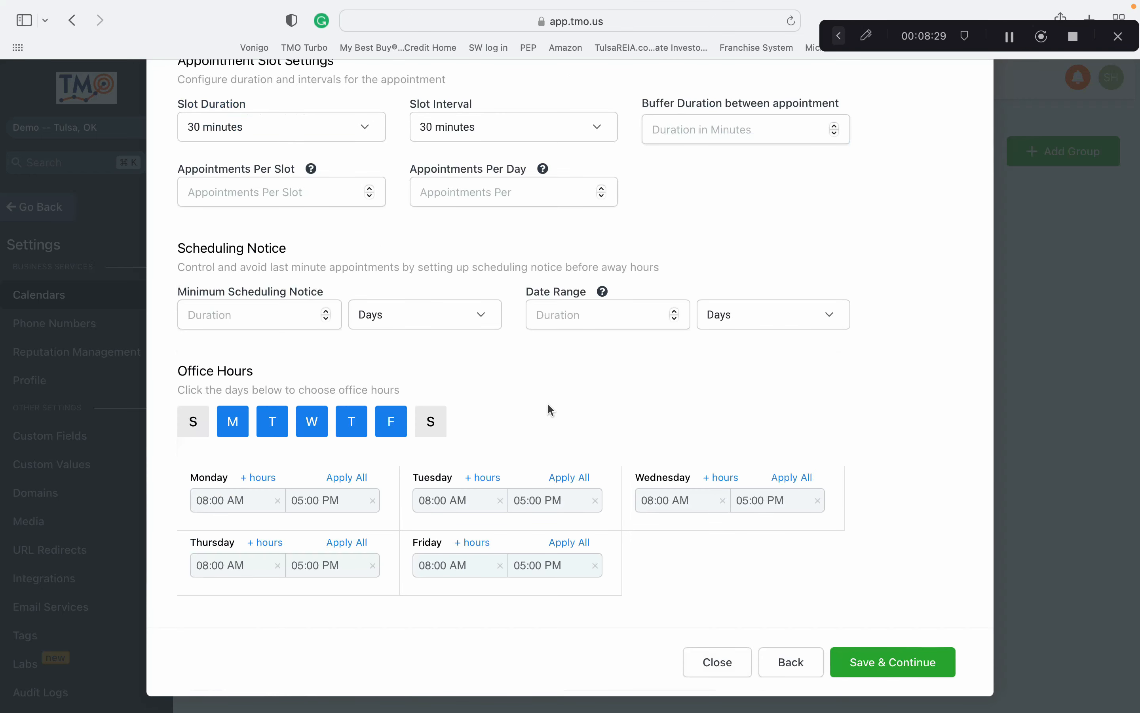
- Set the slot duration of the Production calendar to 8 hours
scroll(548, 403, up, 3)
click(353, 253)
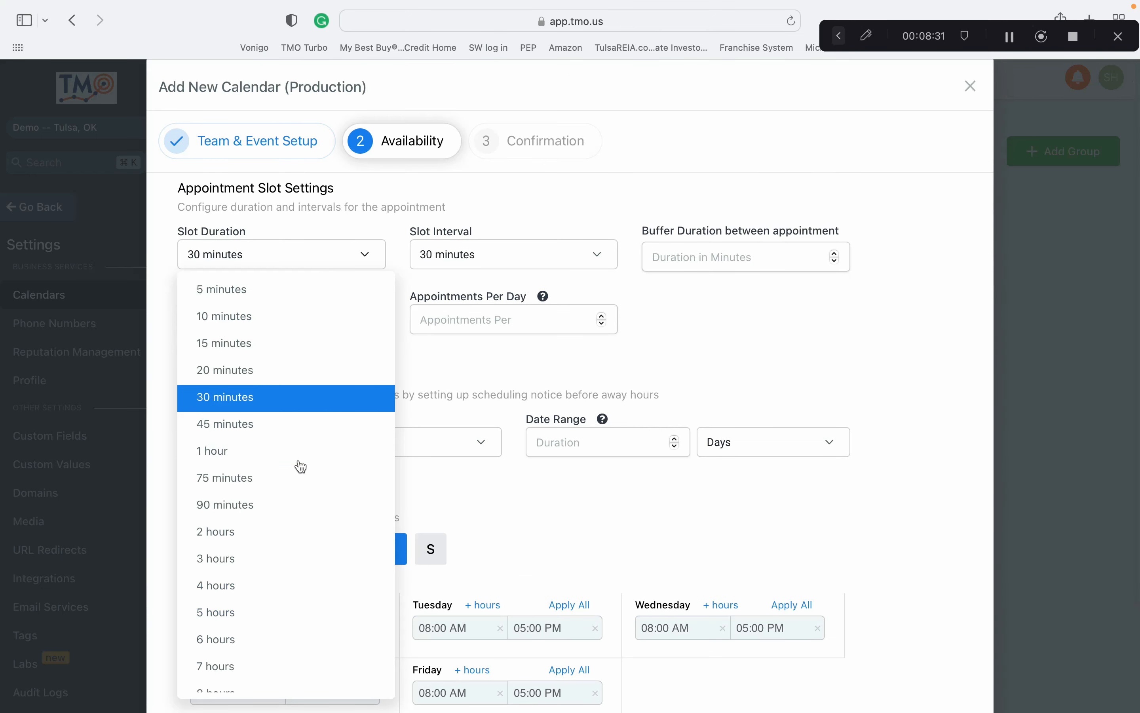
scroll(298, 480, down, 1)
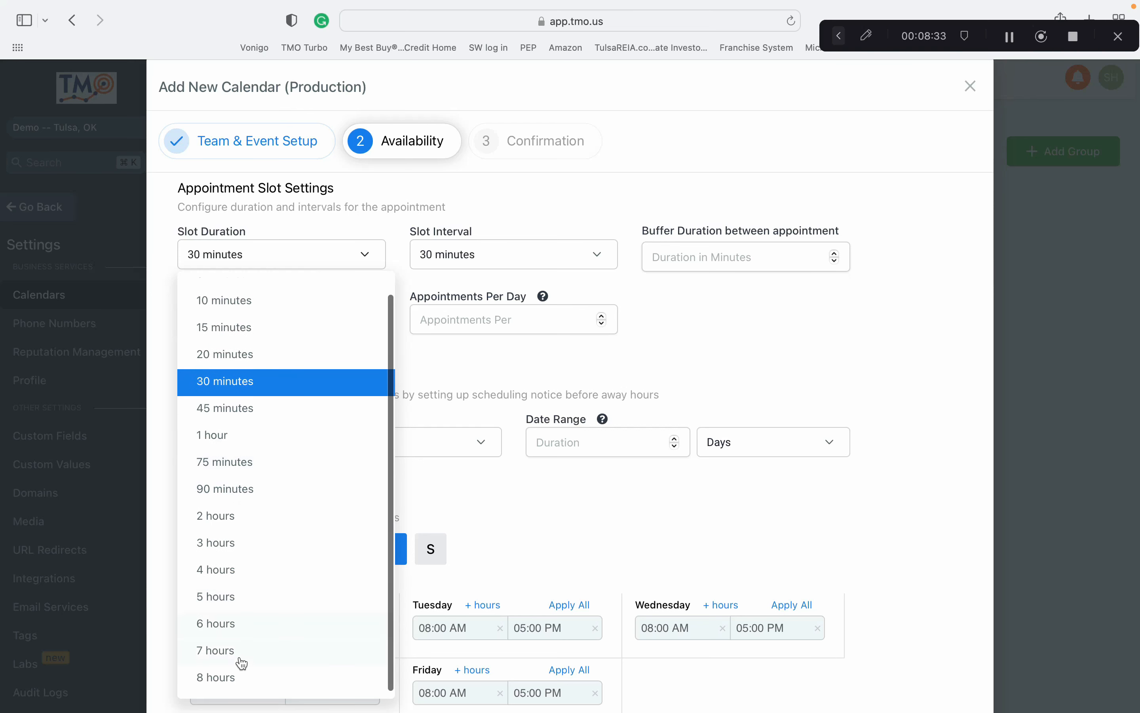
click(241, 679)
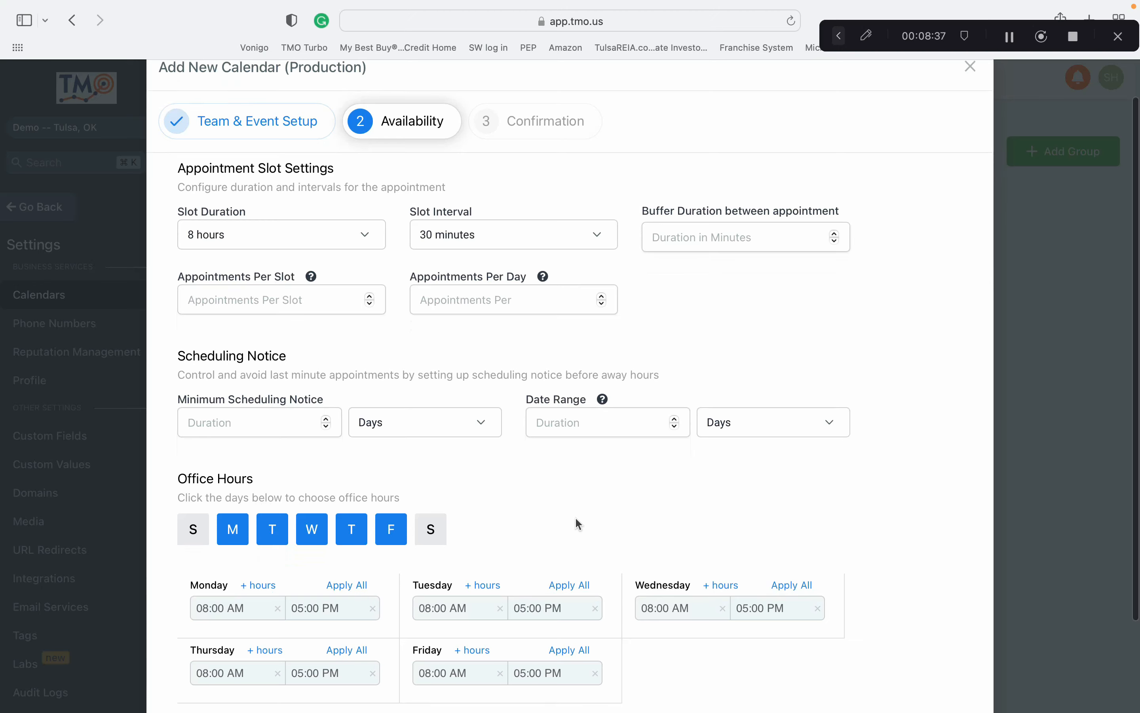
- Check the scheduling notice and office hours, and save the Production calendar's availability settings
scroll(575, 517, down, 1)
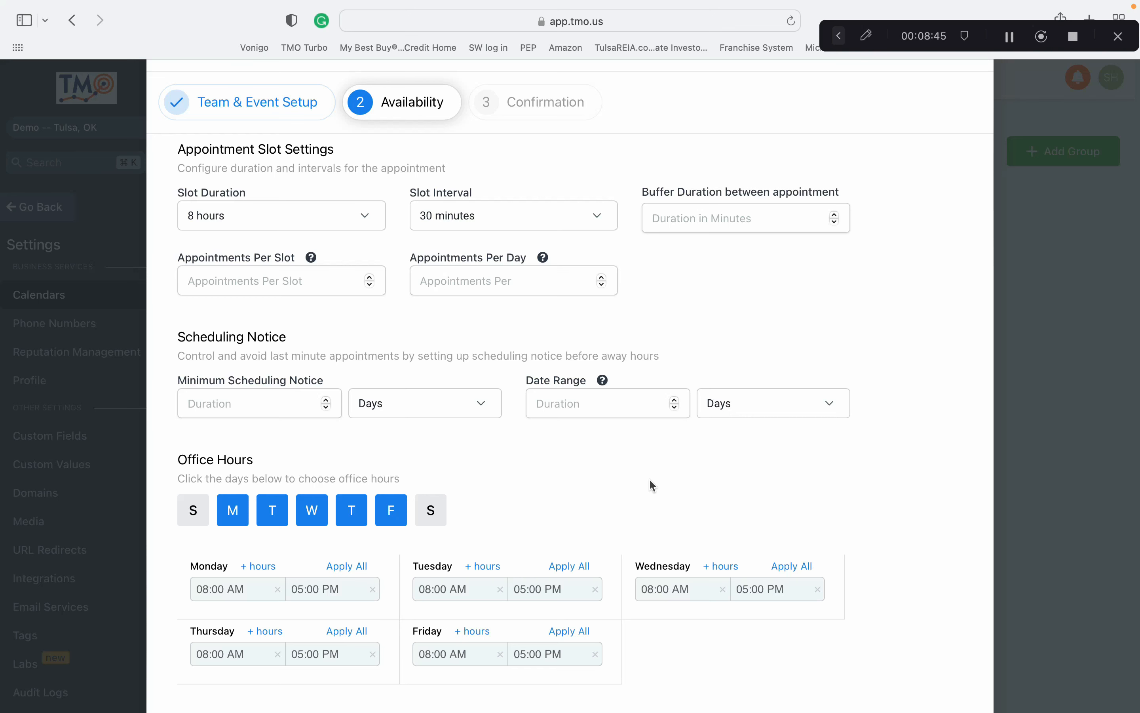
scroll(653, 486, down, 3)
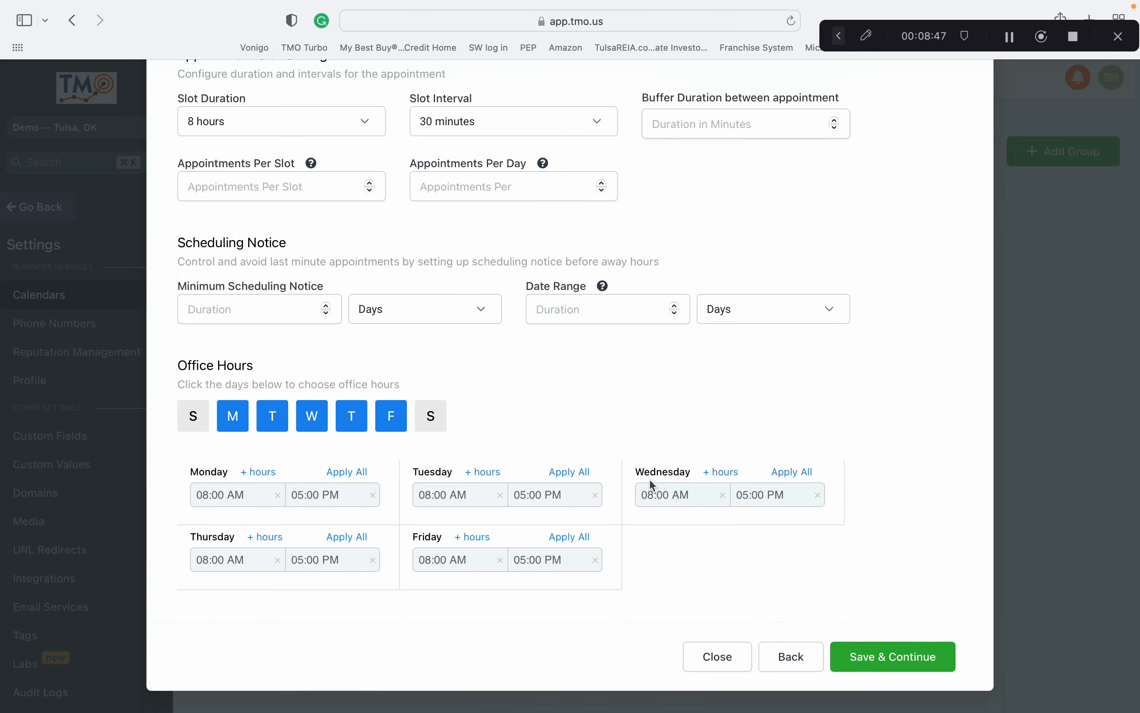
scroll(615, 368, up, 4)
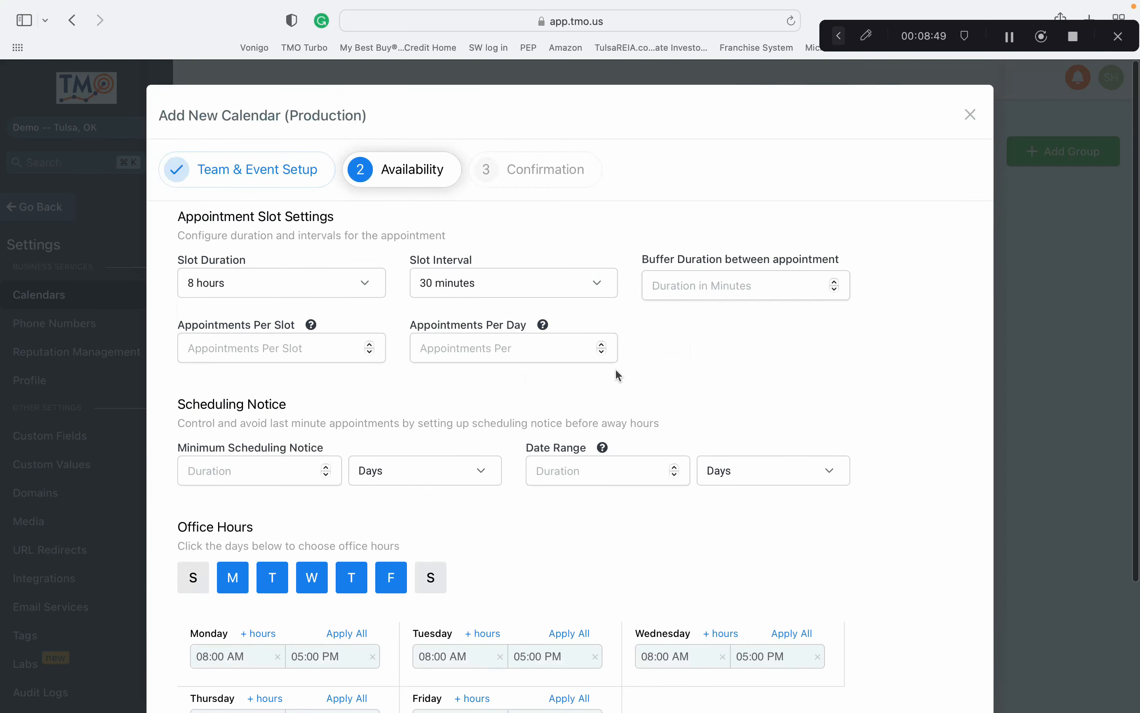
scroll(734, 443, down, 4)
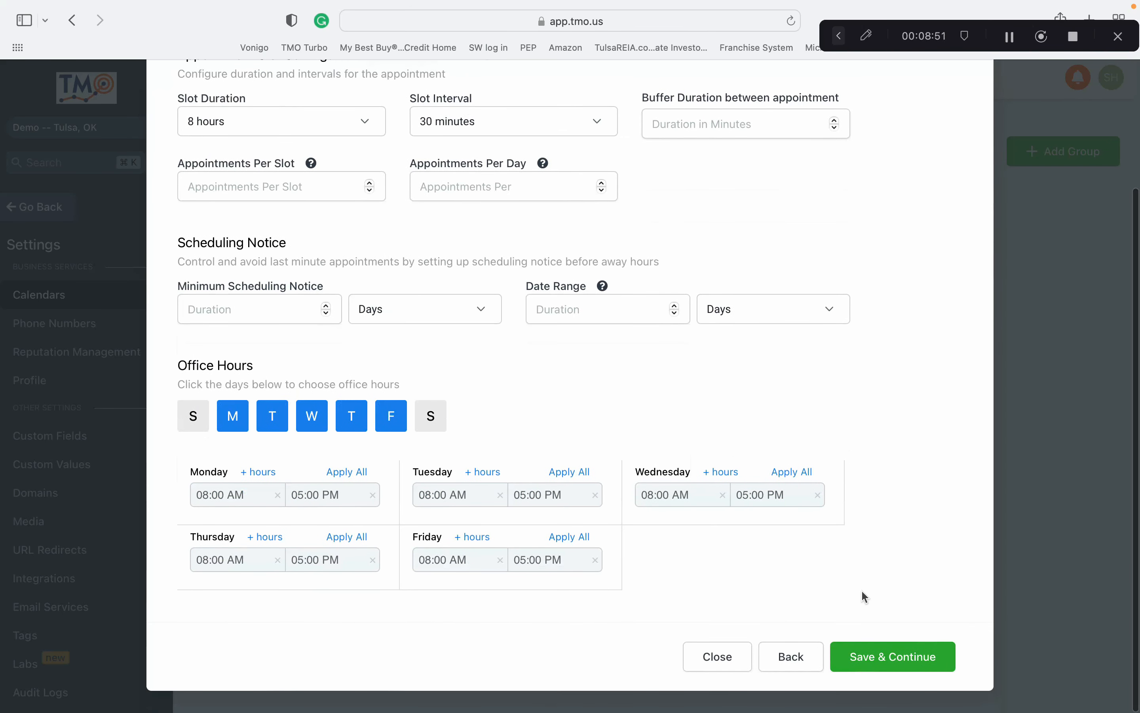
click(880, 669)
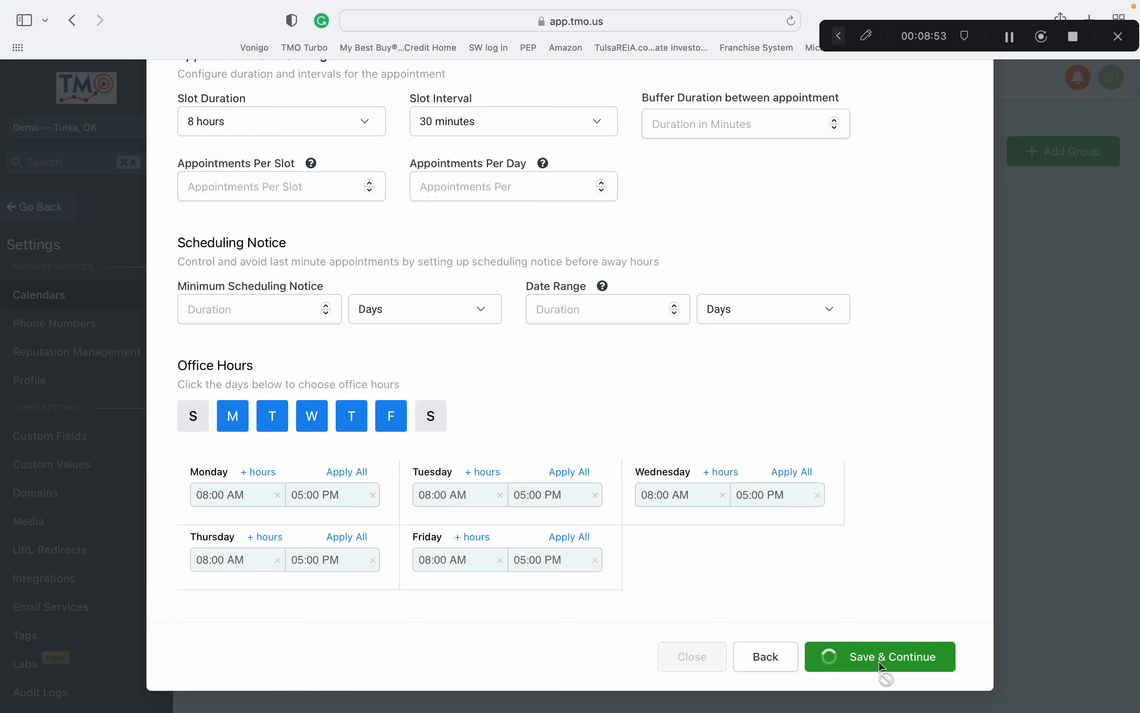
- Review the form, notification and form submission settings of the Production calendar, and complete its setup
scroll(637, 299, down, 9)
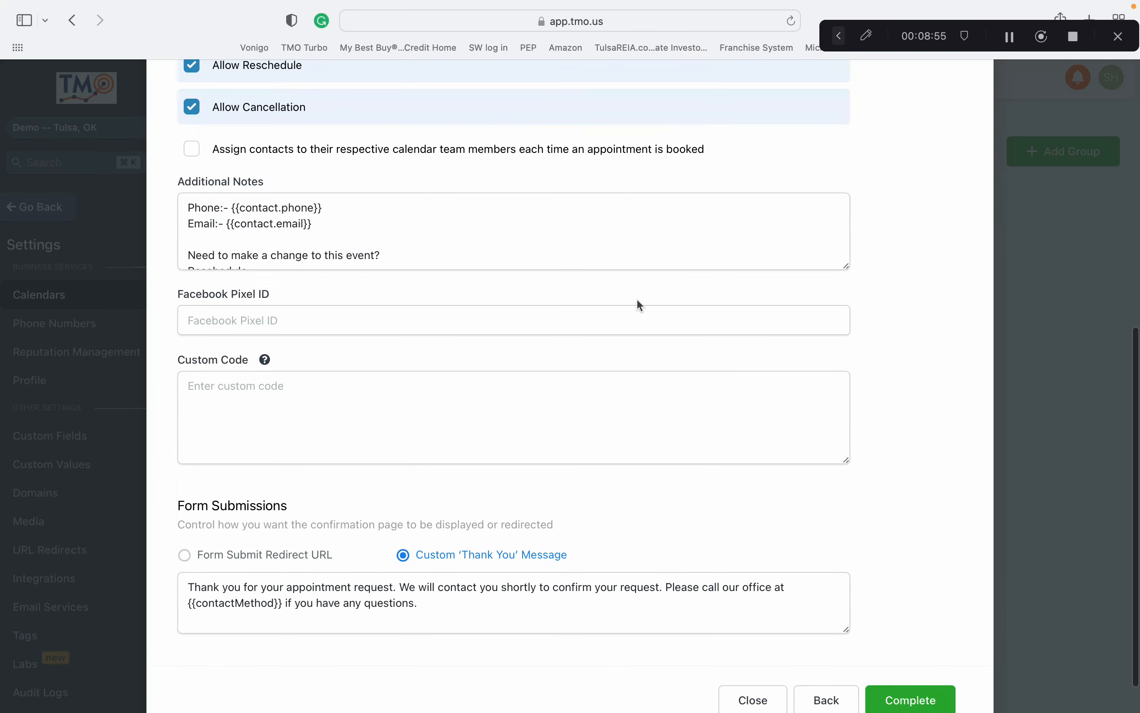
scroll(915, 590, up, 12)
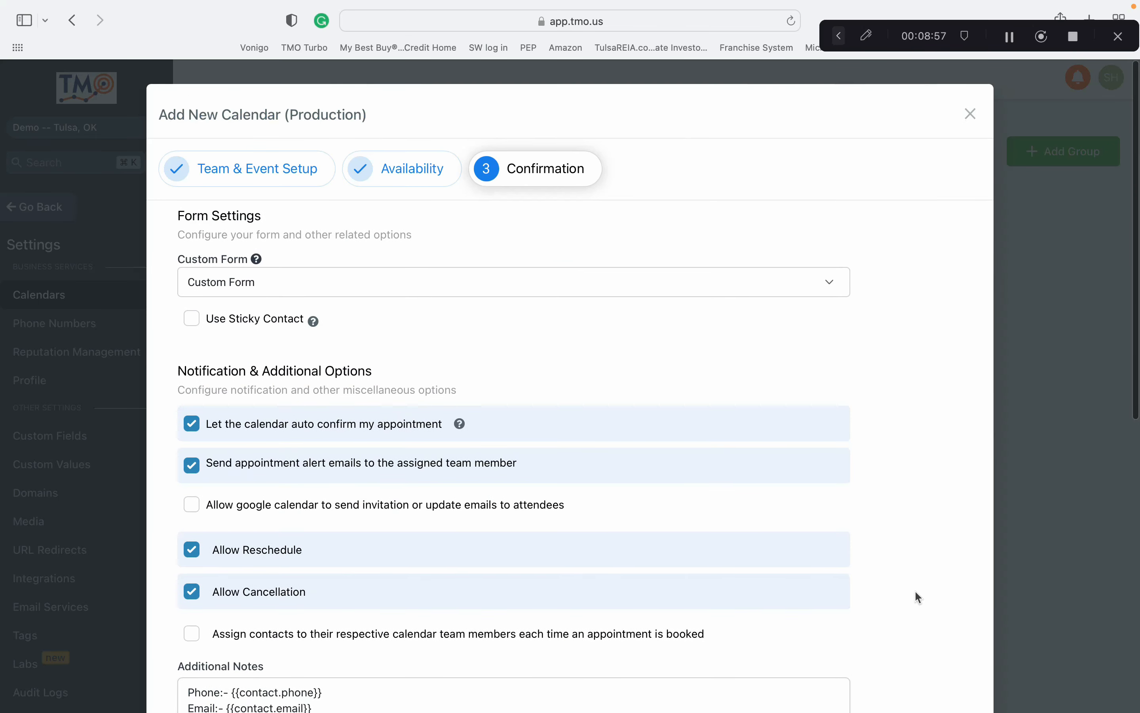
scroll(553, 469, down, 6)
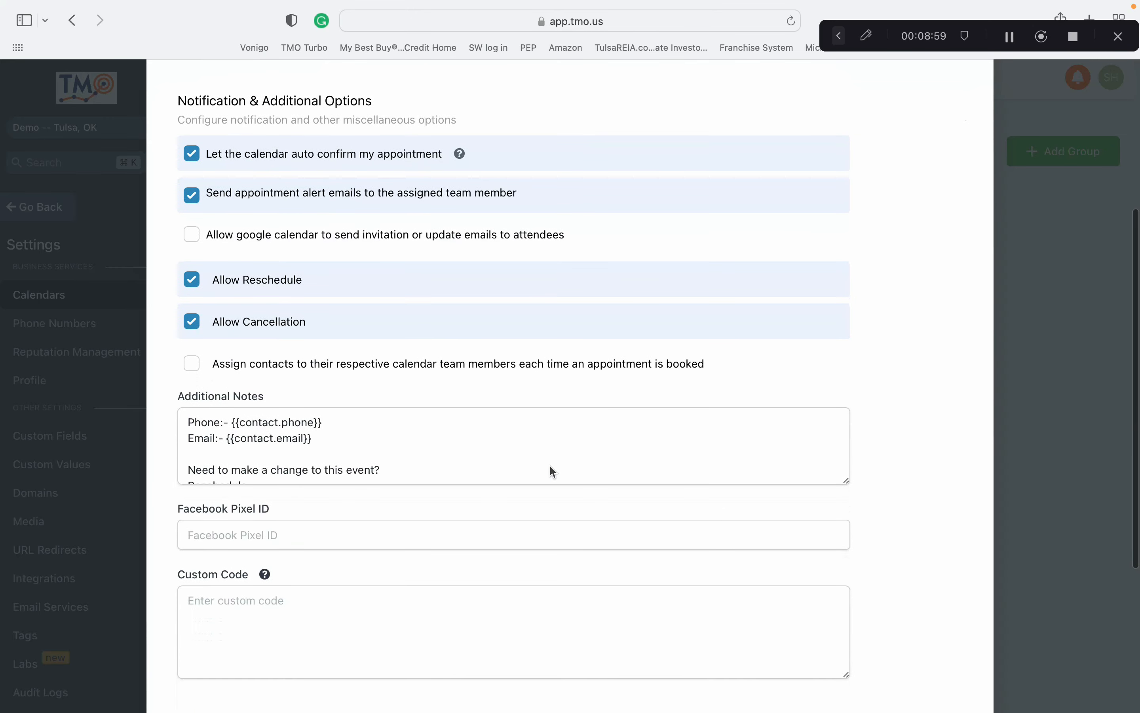
scroll(552, 466, down, 8)
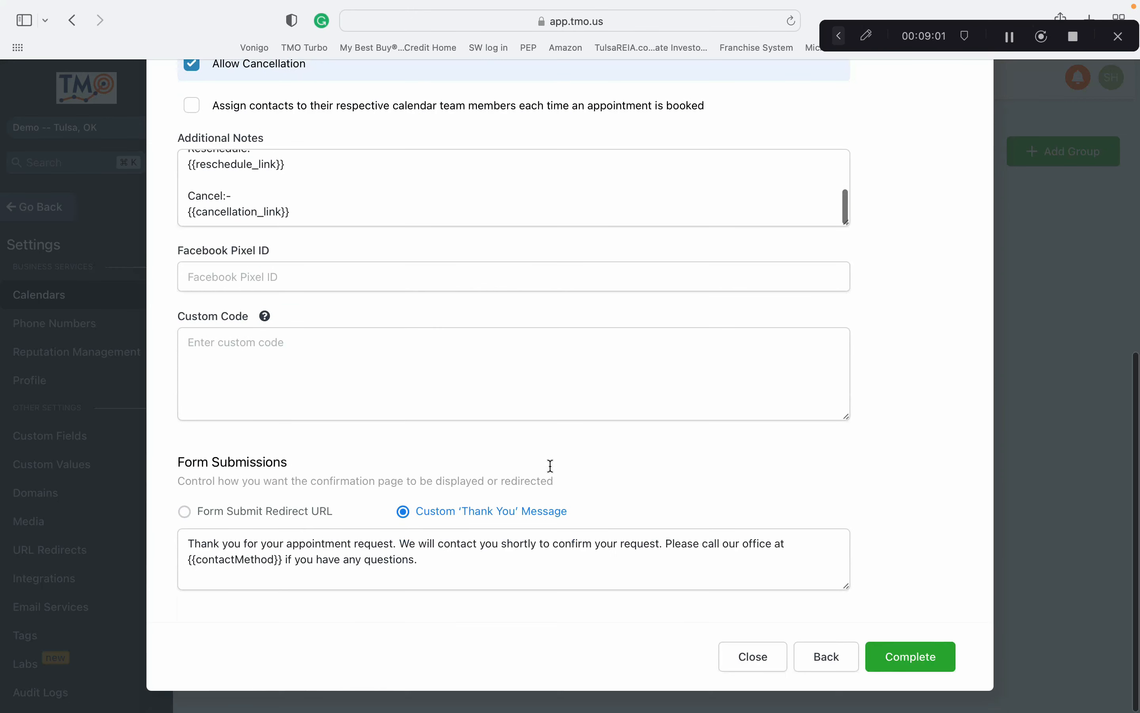
click(889, 654)
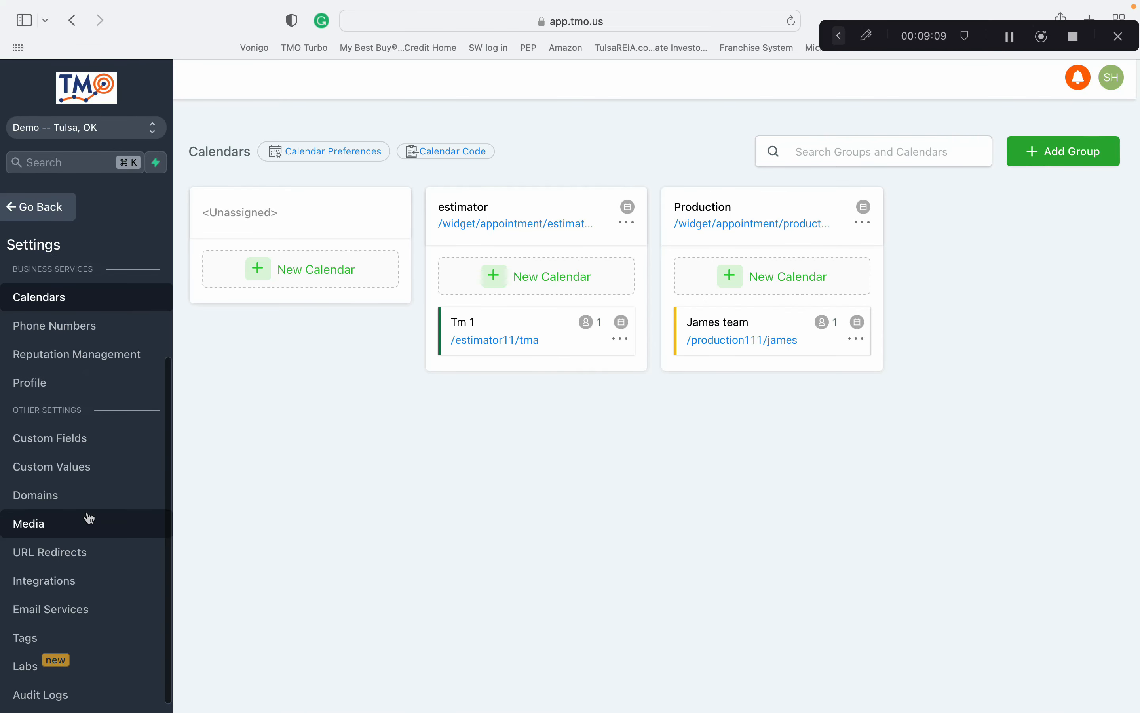
scroll(89, 517, up, 2)
scroll(90, 517, up, 1)
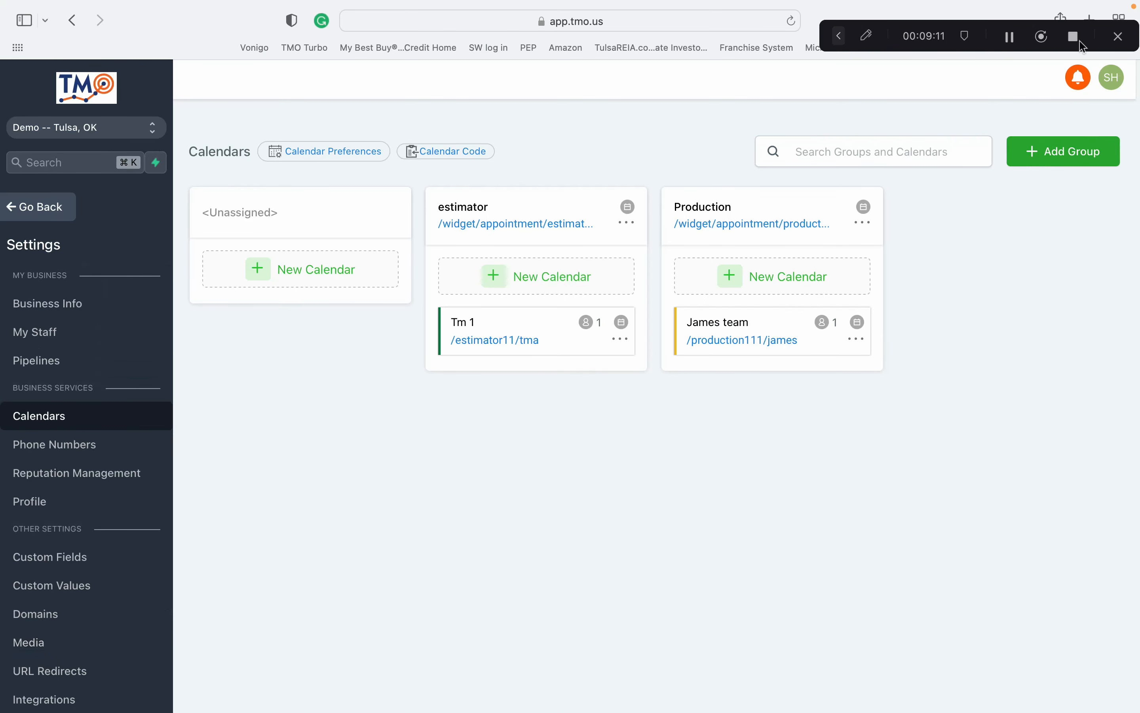